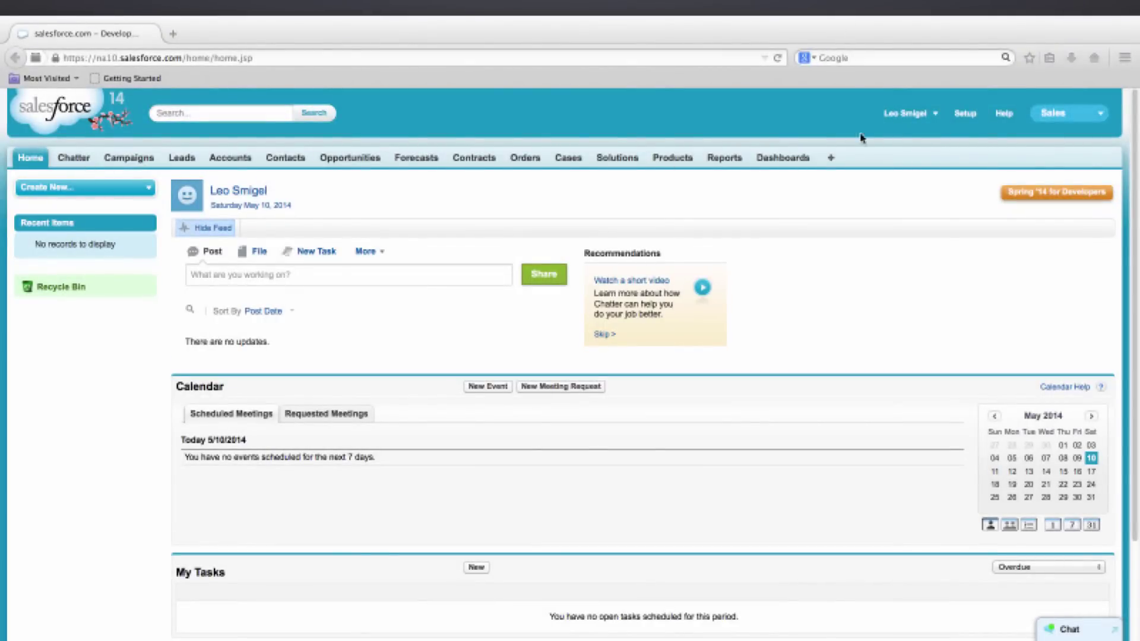
Step: From Setup, go to Create > Workflow & Approvals > Flows and start a new flow
click(965, 116)
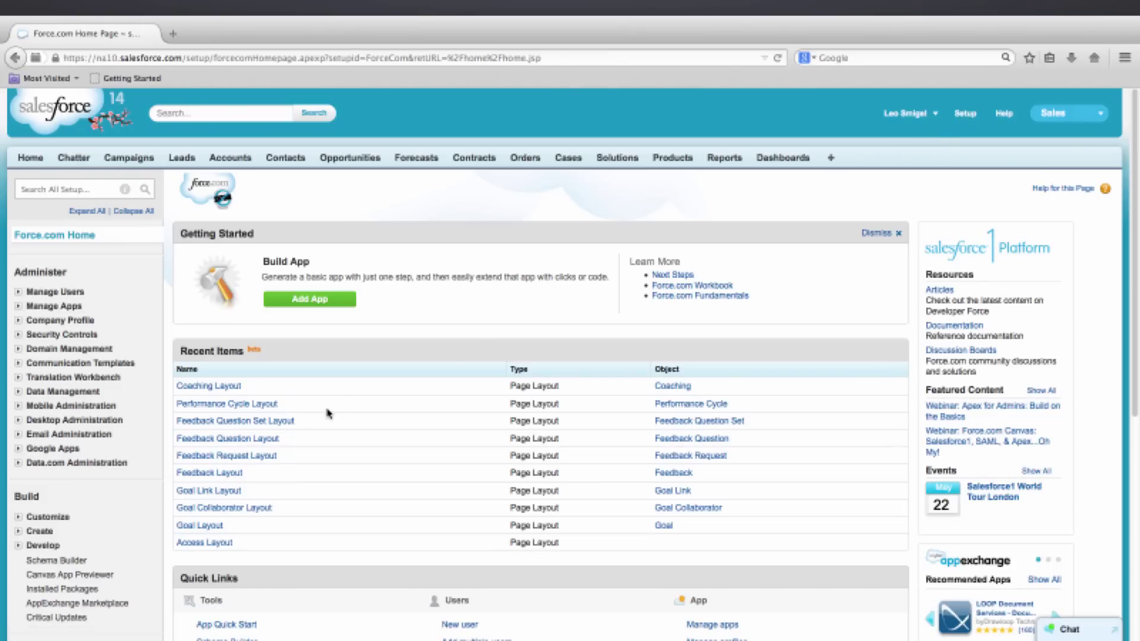
click(40, 532)
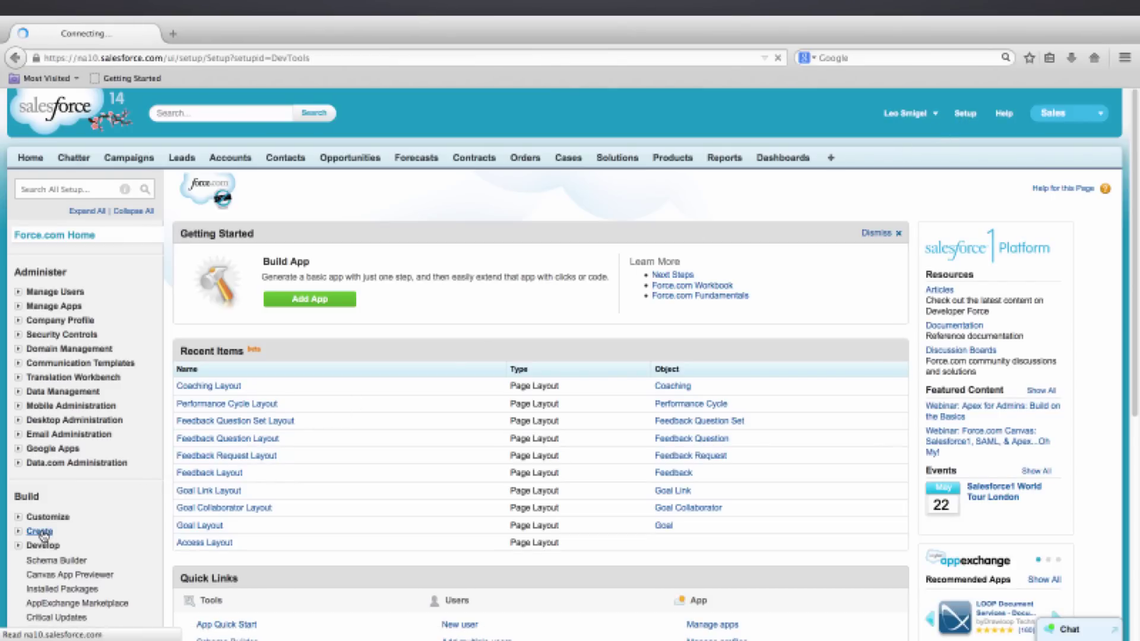
scroll(69, 522, down, 3)
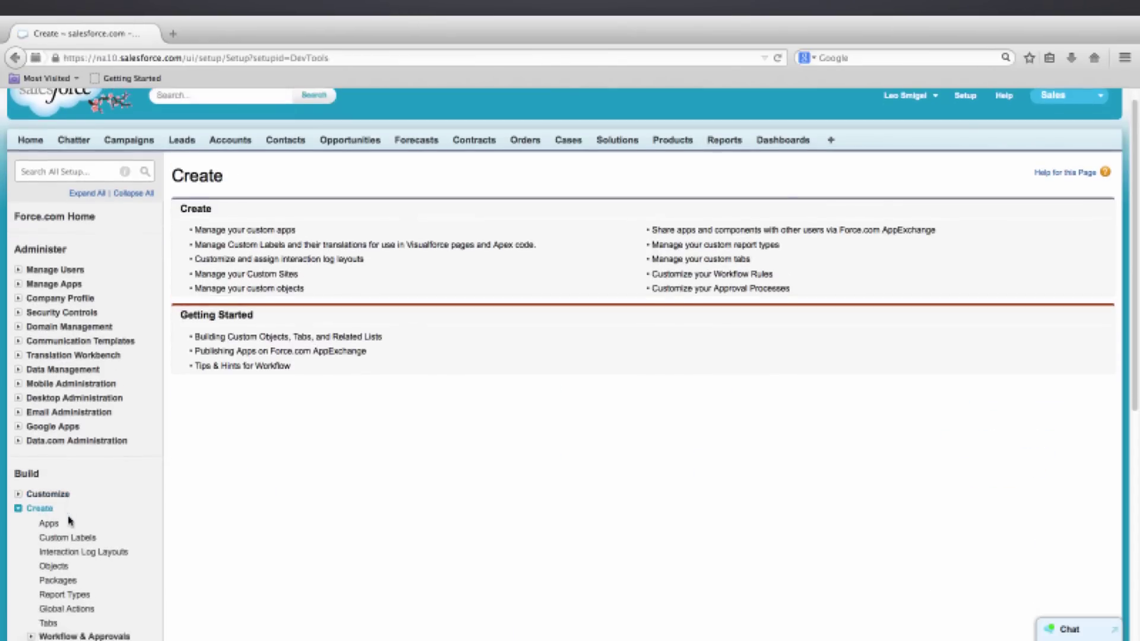
click(77, 565)
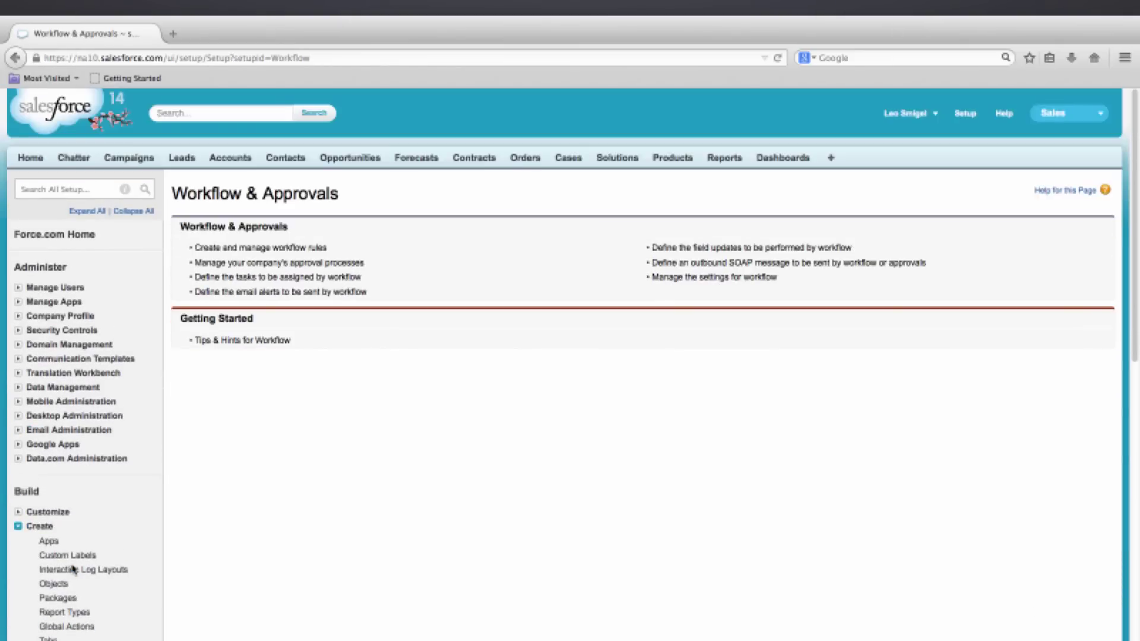
scroll(72, 569, down, 3)
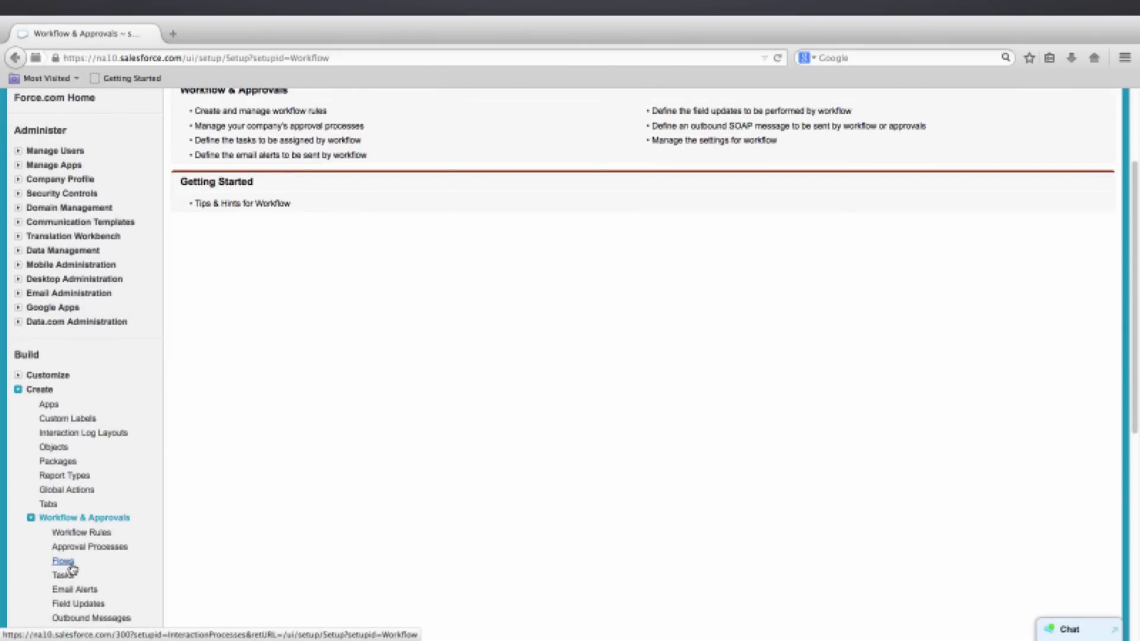
click(65, 562)
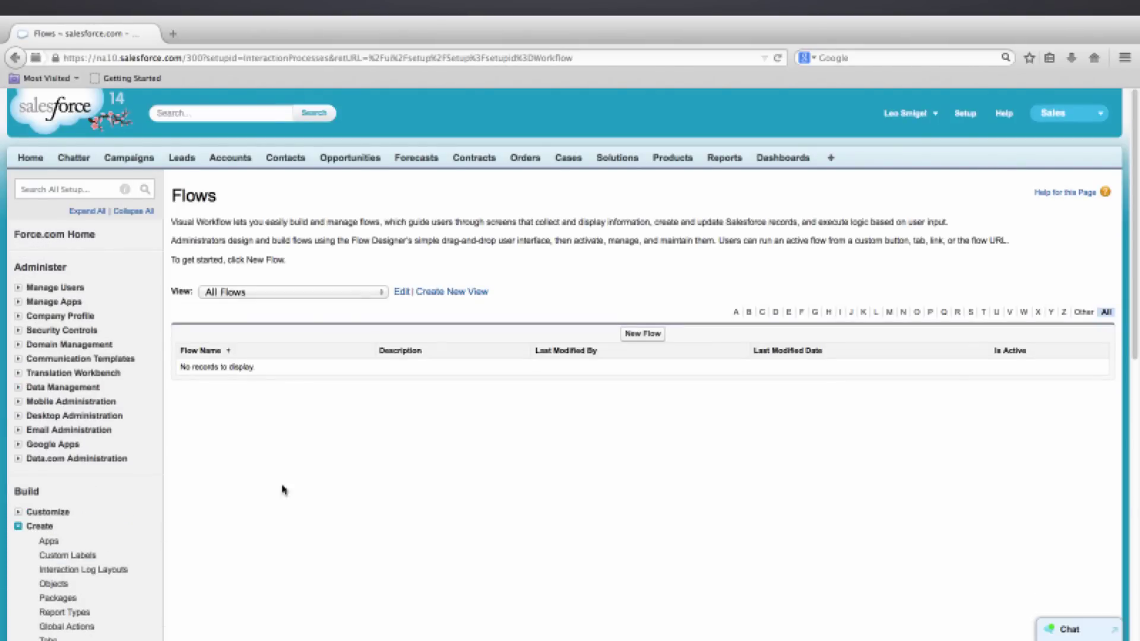
click(639, 334)
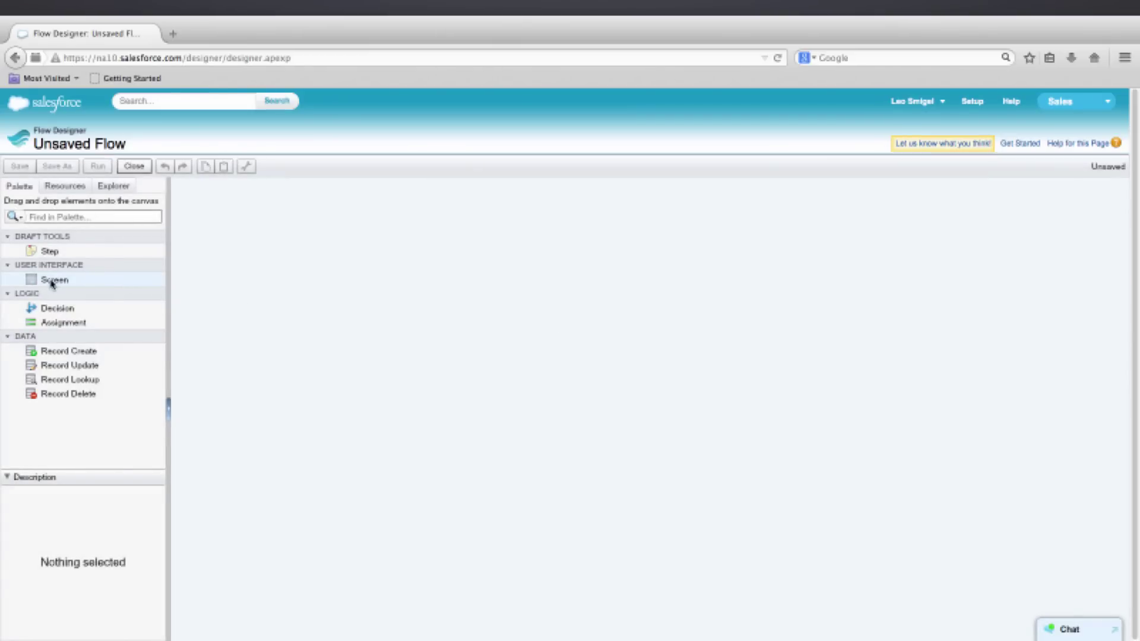
Step: Drop a Screen element onto the canvas and name it 'Bill Information' (Bill_Information)
drag(51, 283, 443, 275)
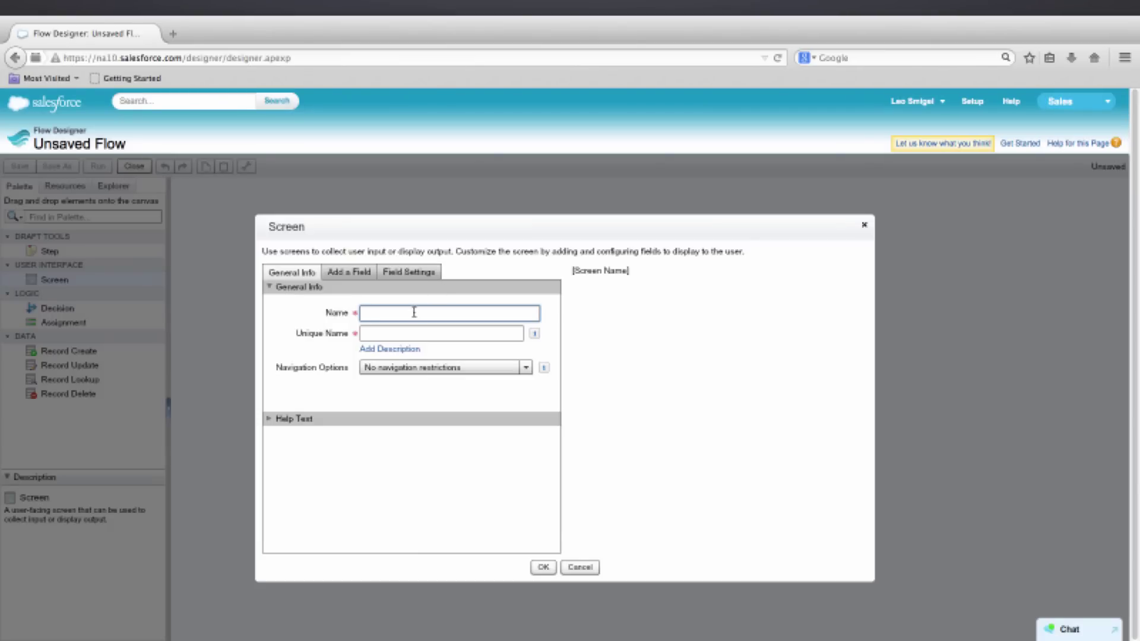
text(Bill Information)
key(Tab)
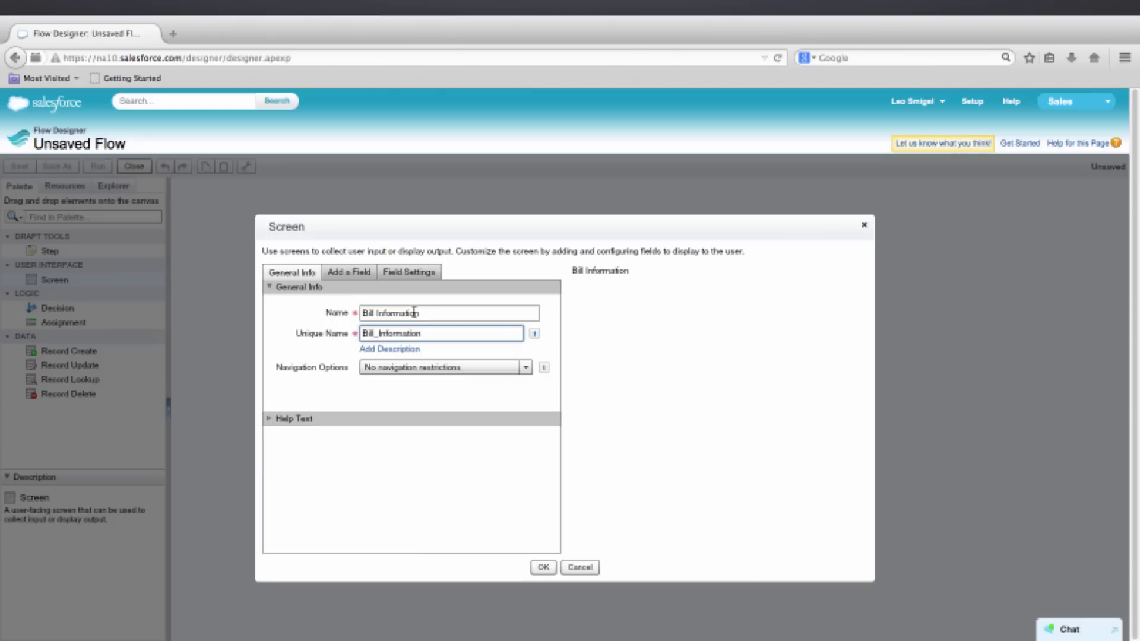
click(351, 273)
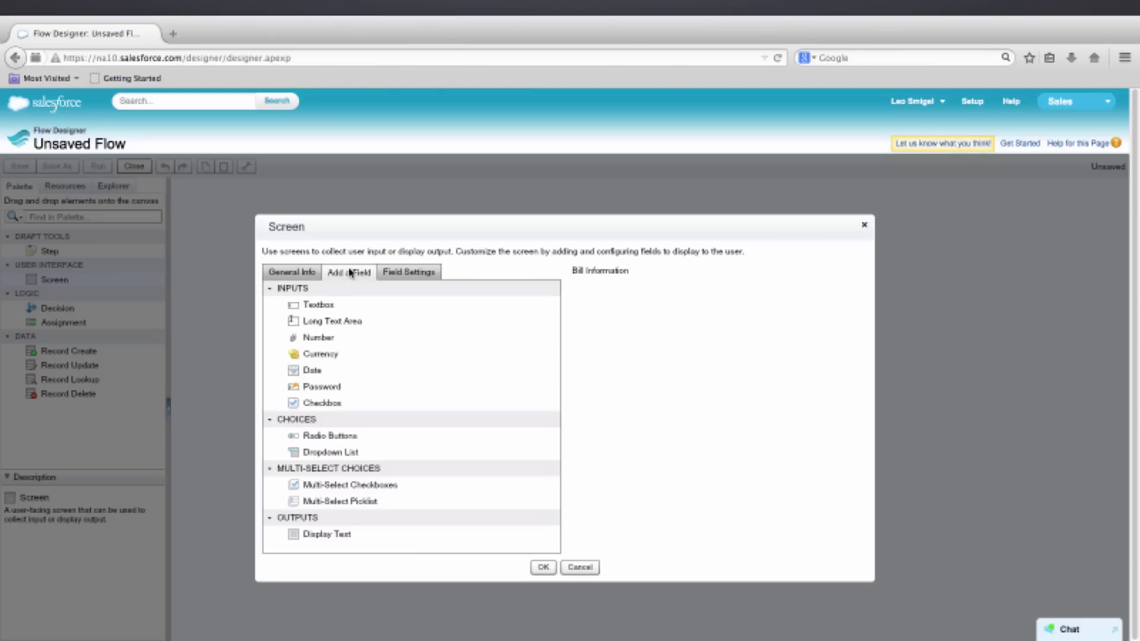
Step: Add a required currency field labelled 'Bill Amount' with scale 2
double_click(330, 355)
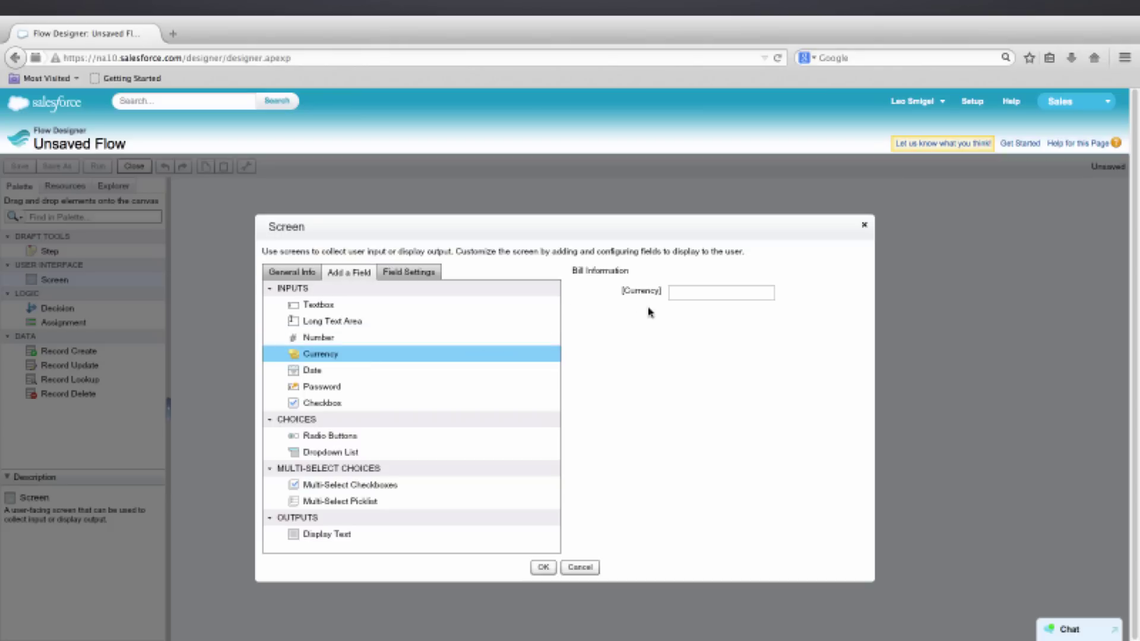
click(666, 306)
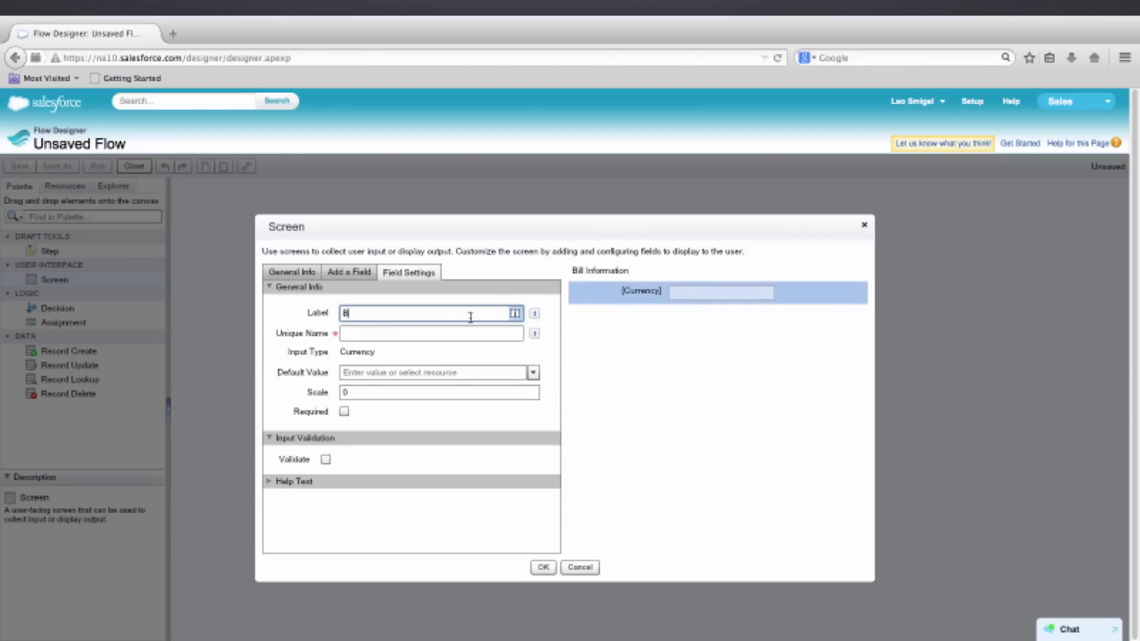
text(Bill Amount)
key(Tab)
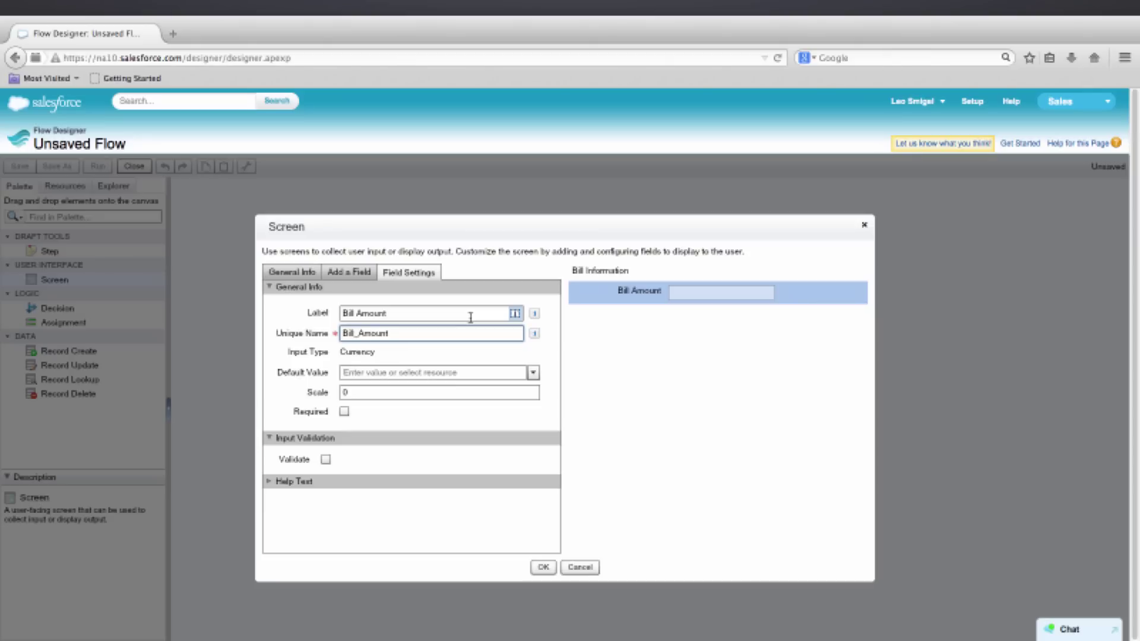
double_click(366, 393)
text(2)
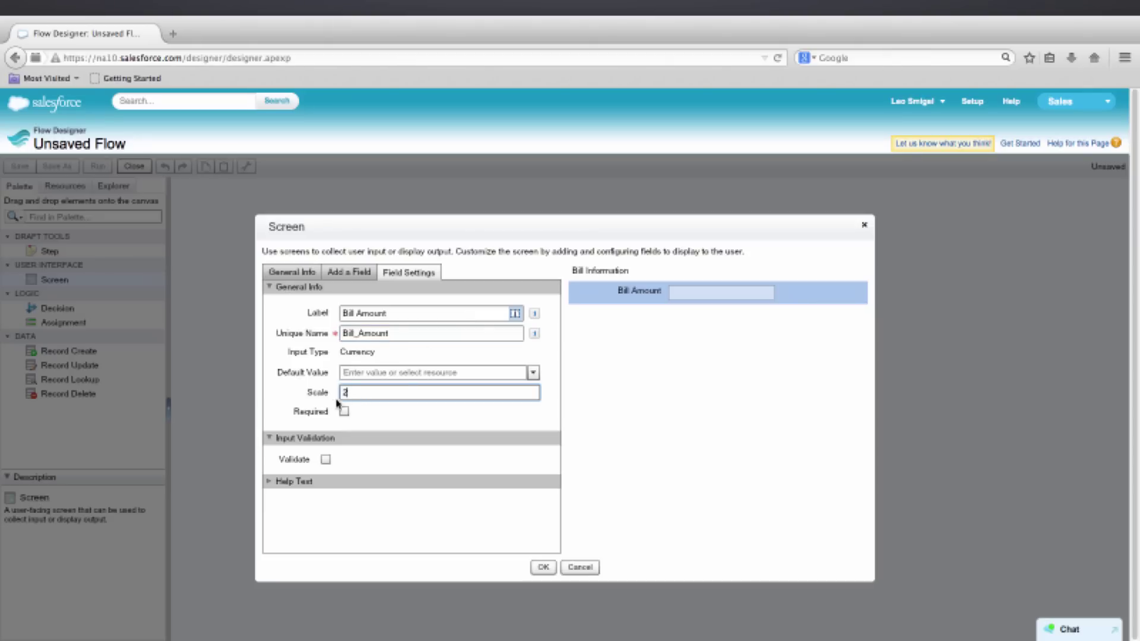
click(345, 412)
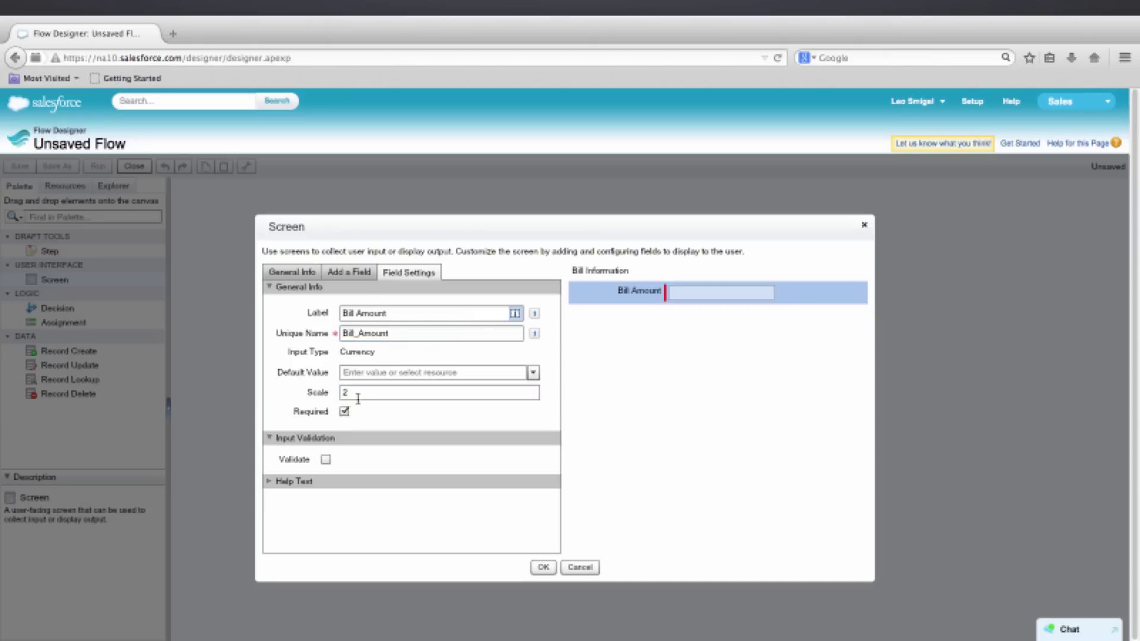
Step: Add a required 'Quality of Service' radio-button field with Number values and scale 2
click(360, 275)
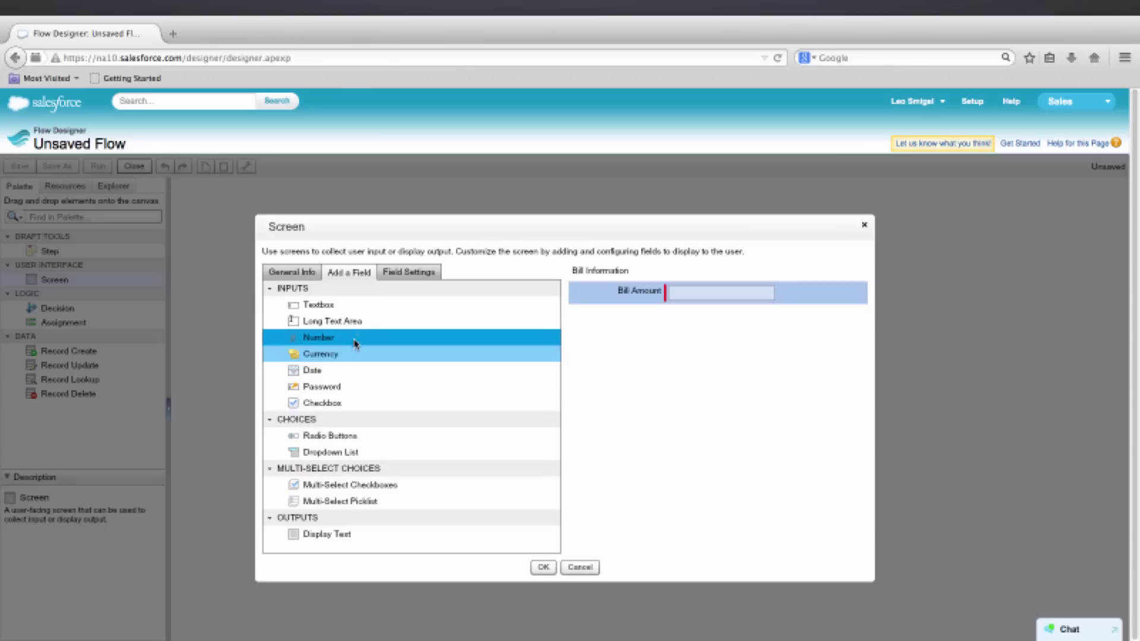
double_click(350, 438)
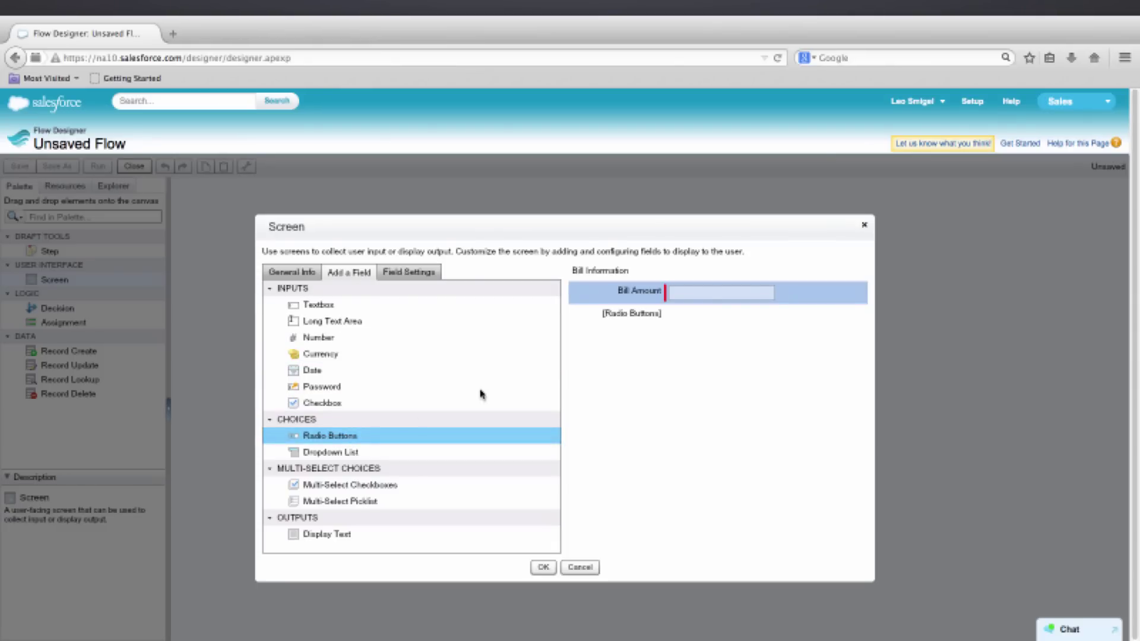
click(648, 315)
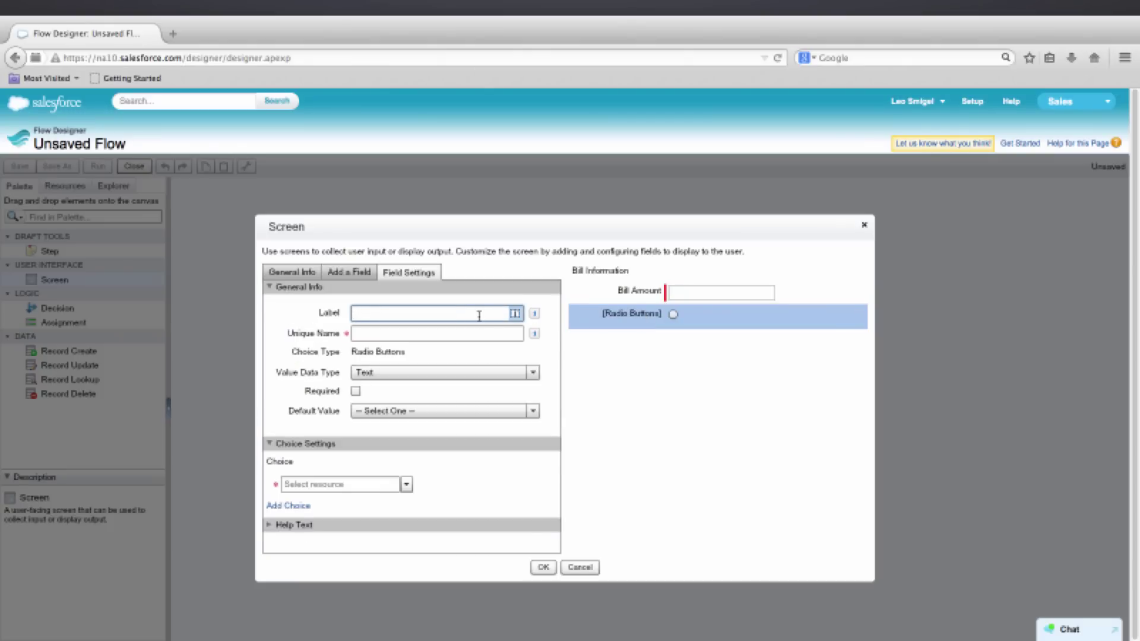
text(Quality of Service)
key(Tab)
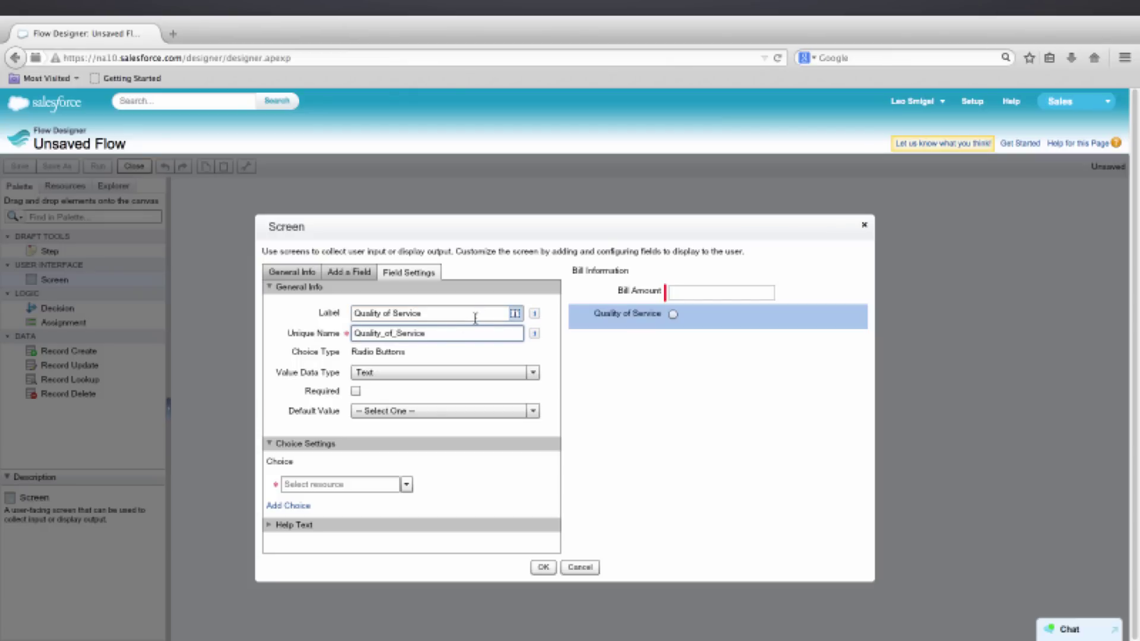
click(391, 381)
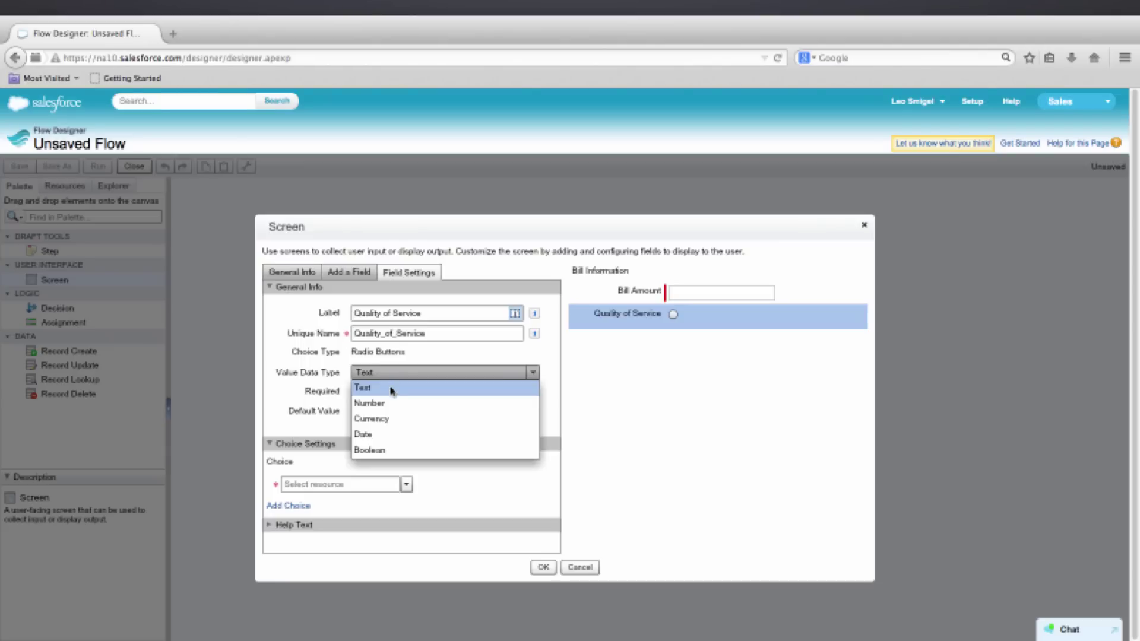
click(392, 405)
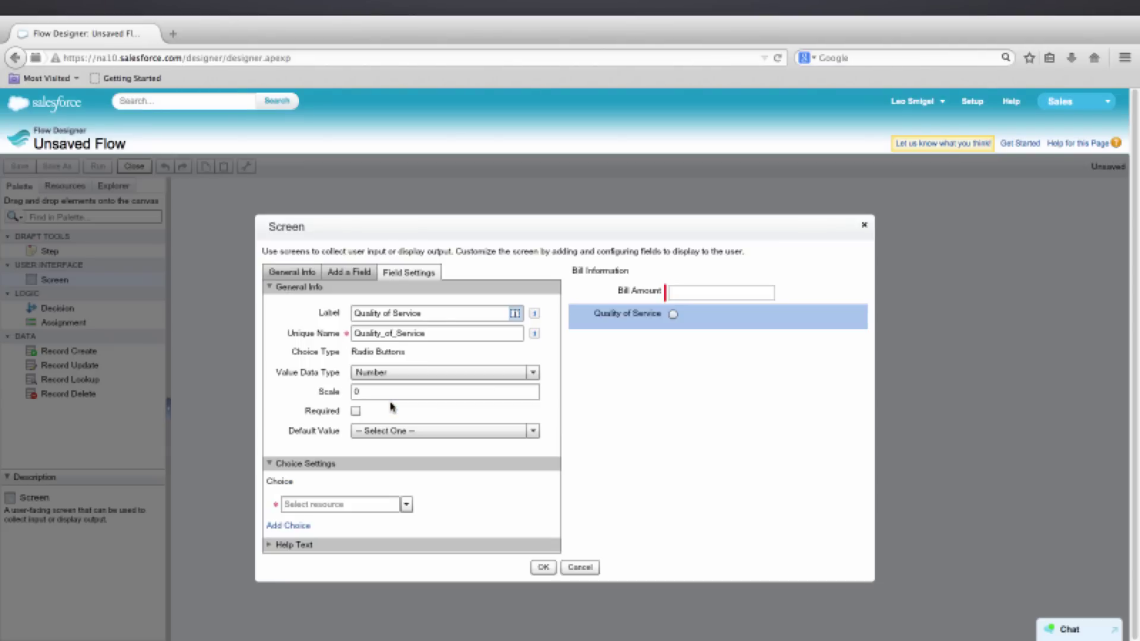
drag(377, 396, 345, 396)
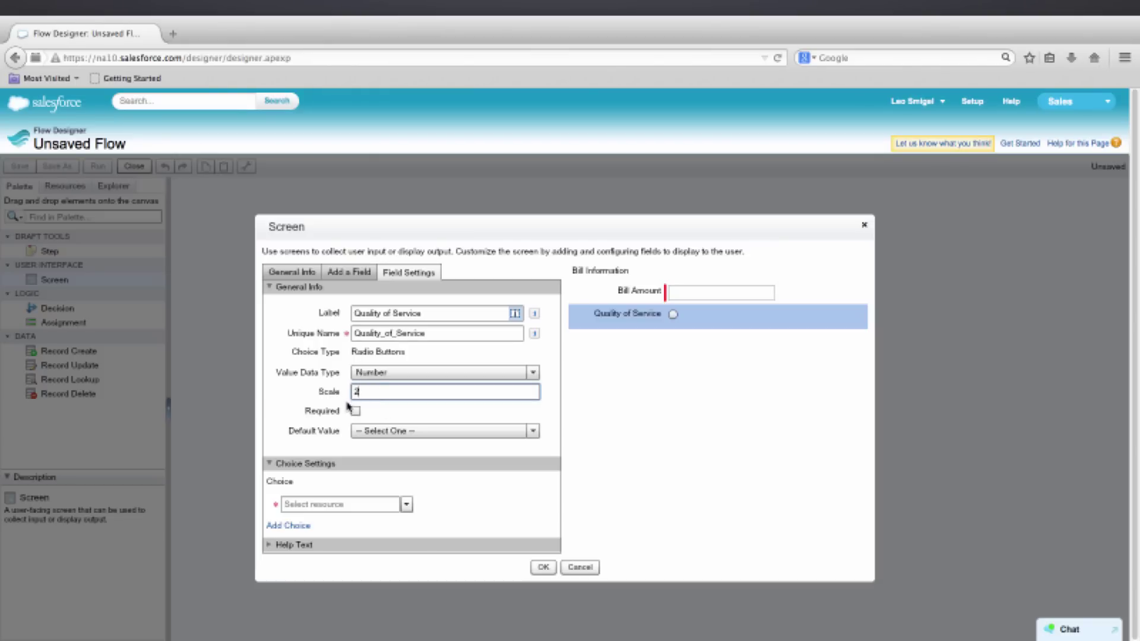
click(356, 412)
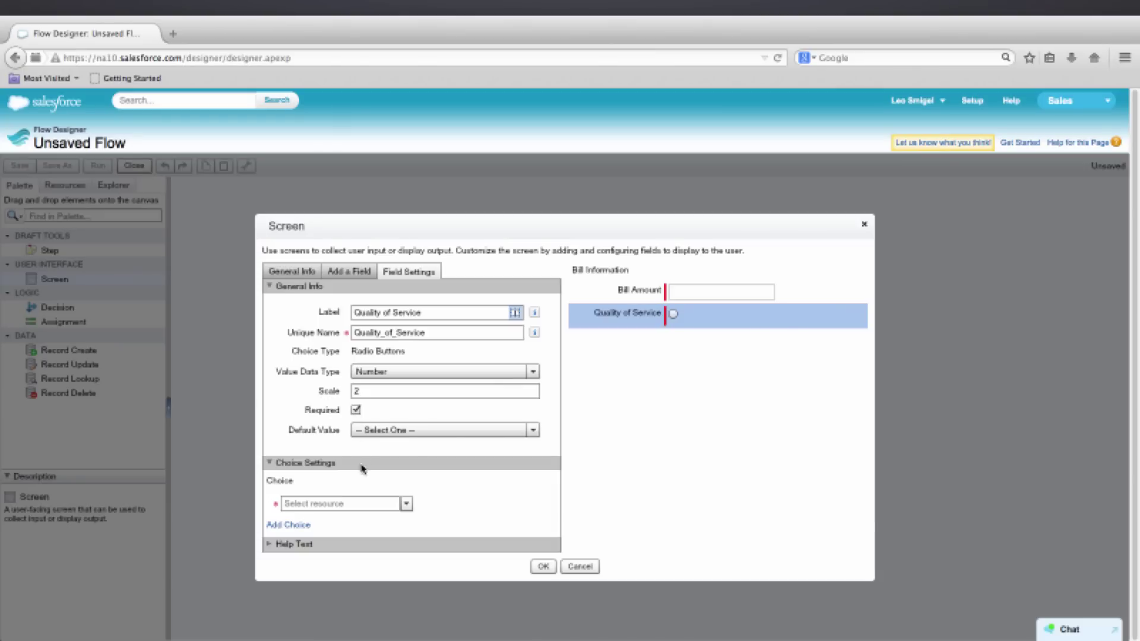
Step: Create the first choice, 'Excellent', with Number data type and stored value 20
click(409, 507)
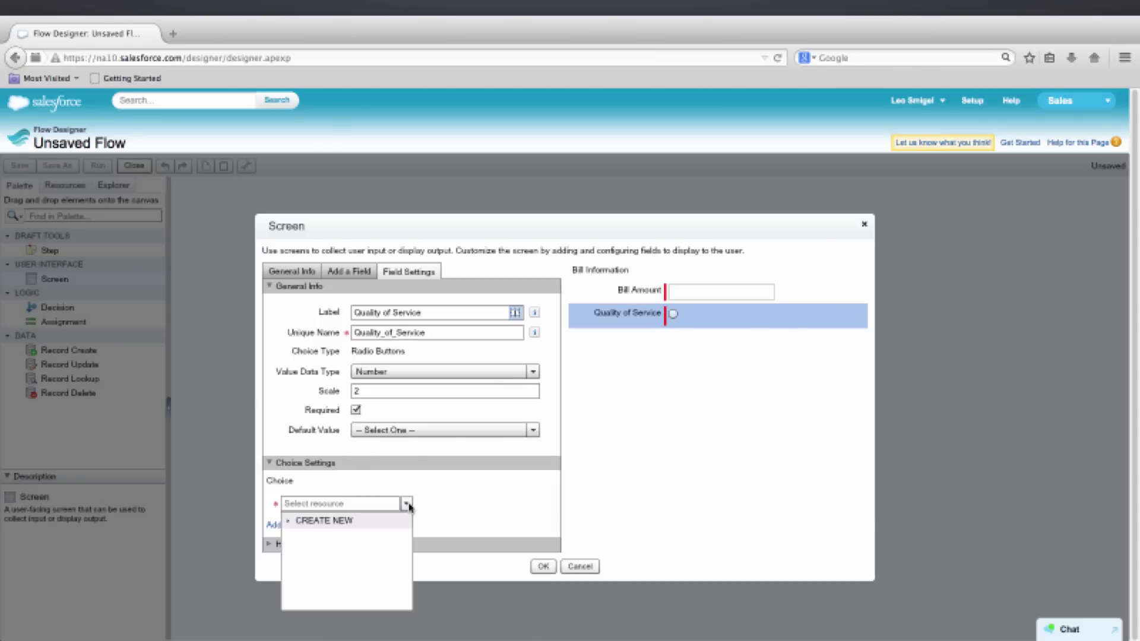
click(354, 521)
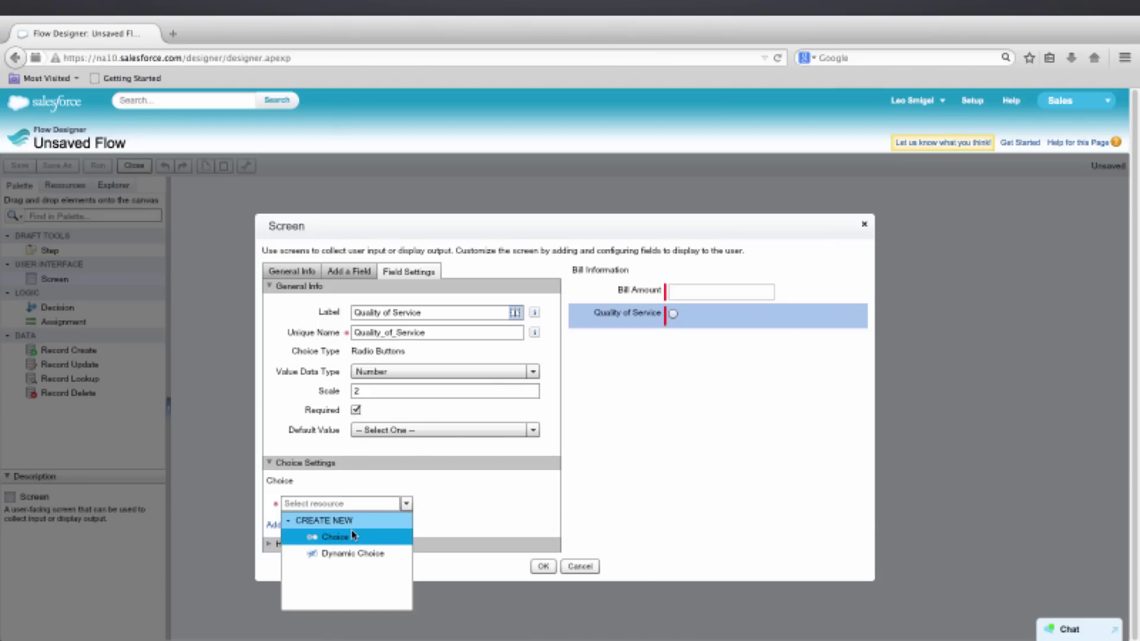
click(335, 536)
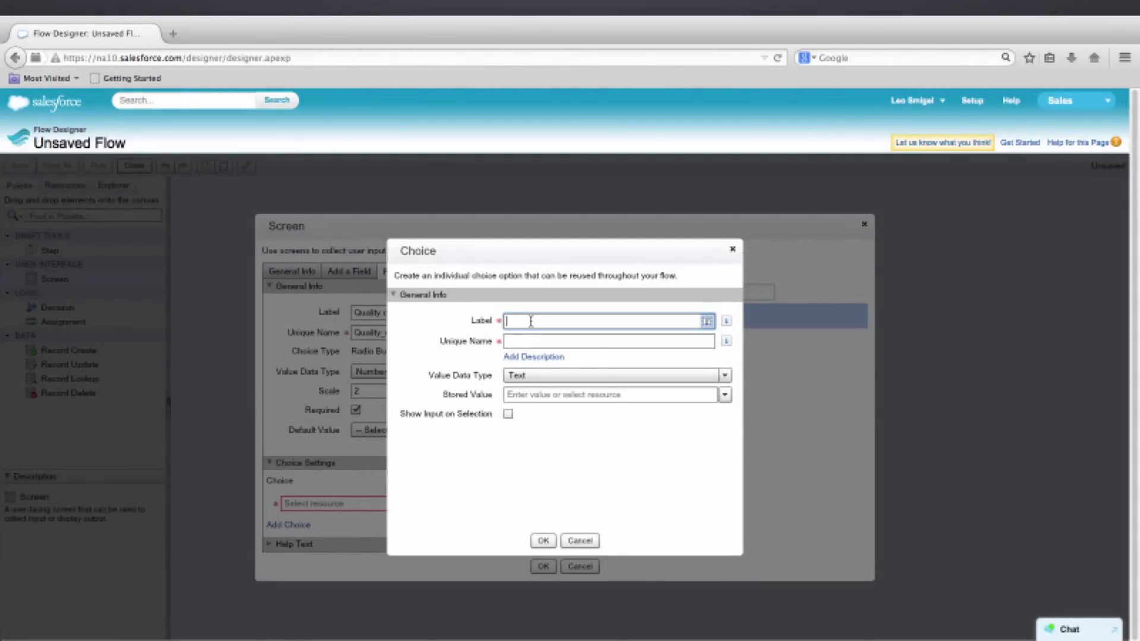
text(Excellent)
key(Tab)
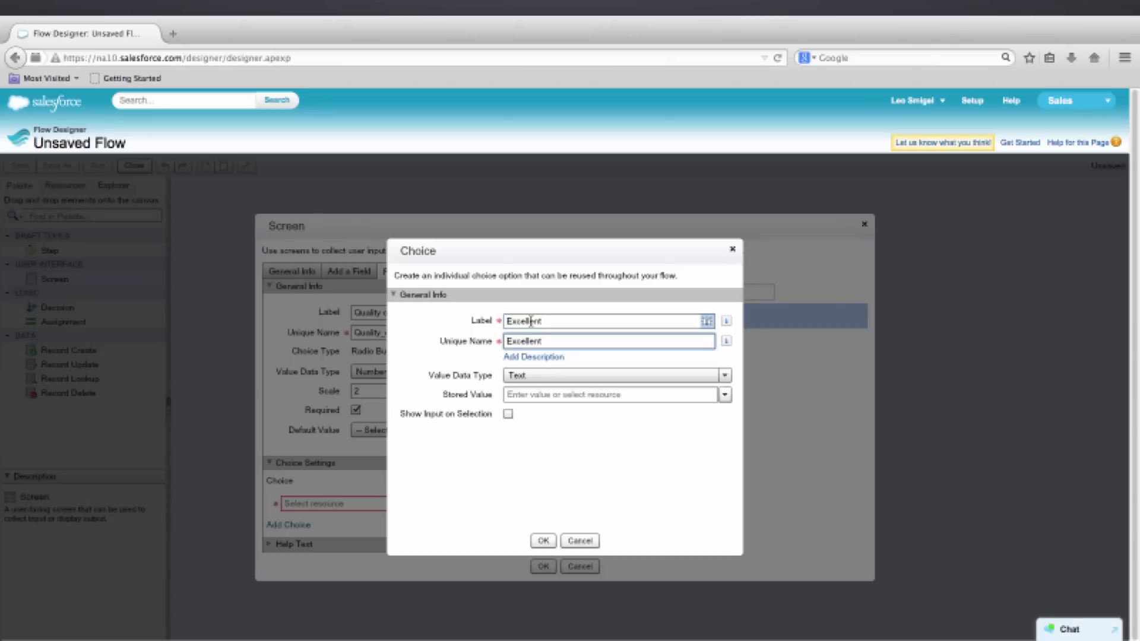
key(Tab)
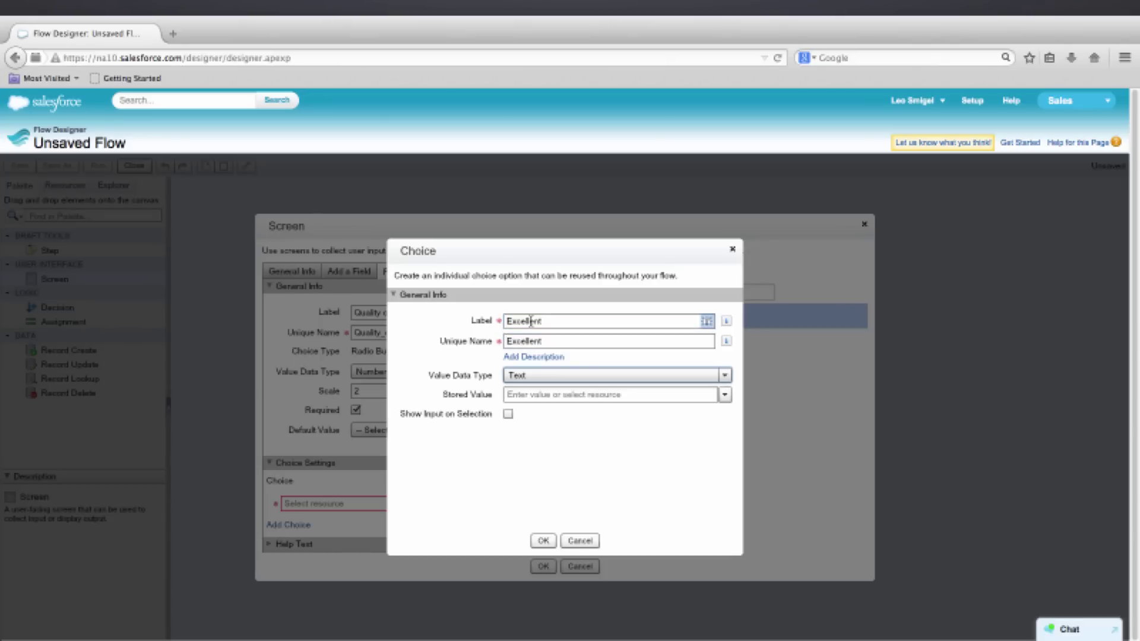
key(Down)
key(Tab)
text(20)
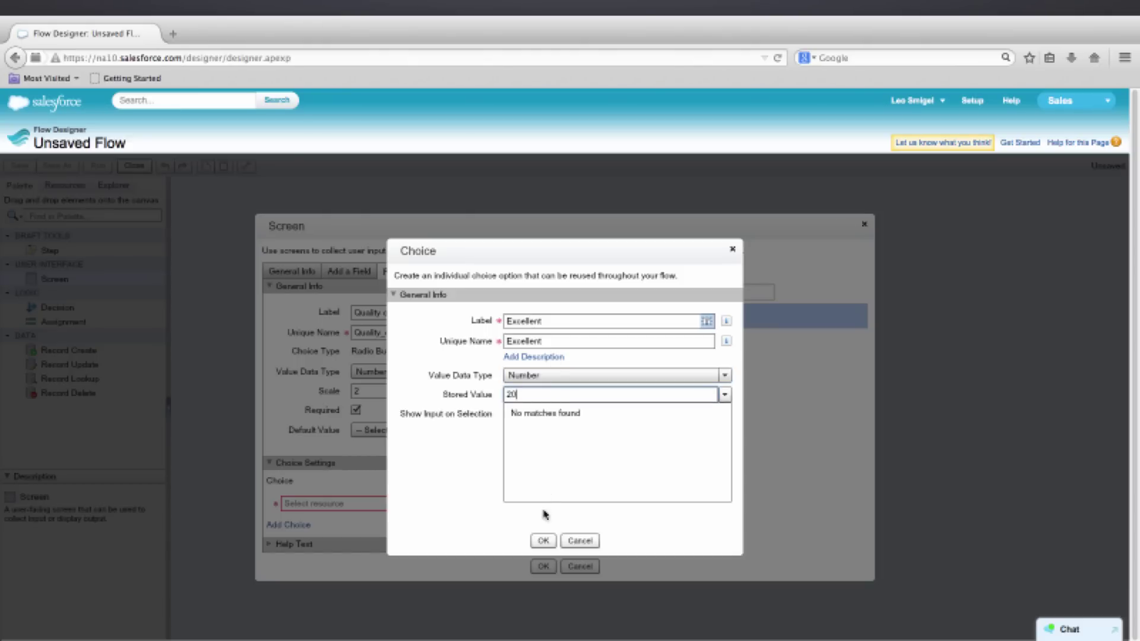
click(543, 540)
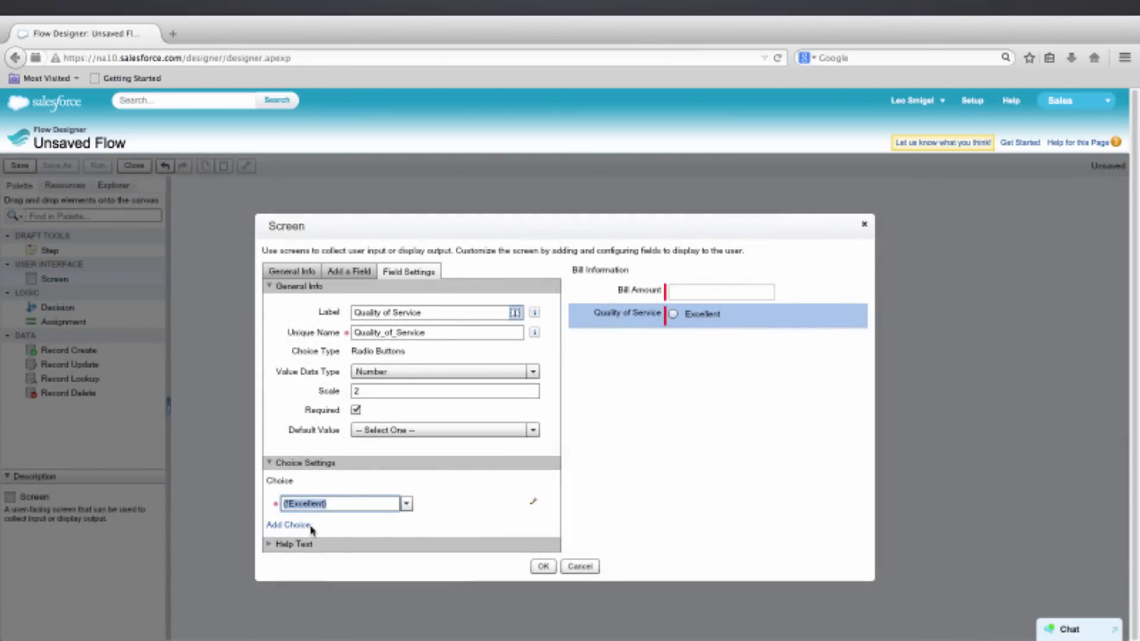
Step: Create a second choice, 'Good', with Number data type and stored value 15
click(297, 526)
click(338, 505)
click(407, 505)
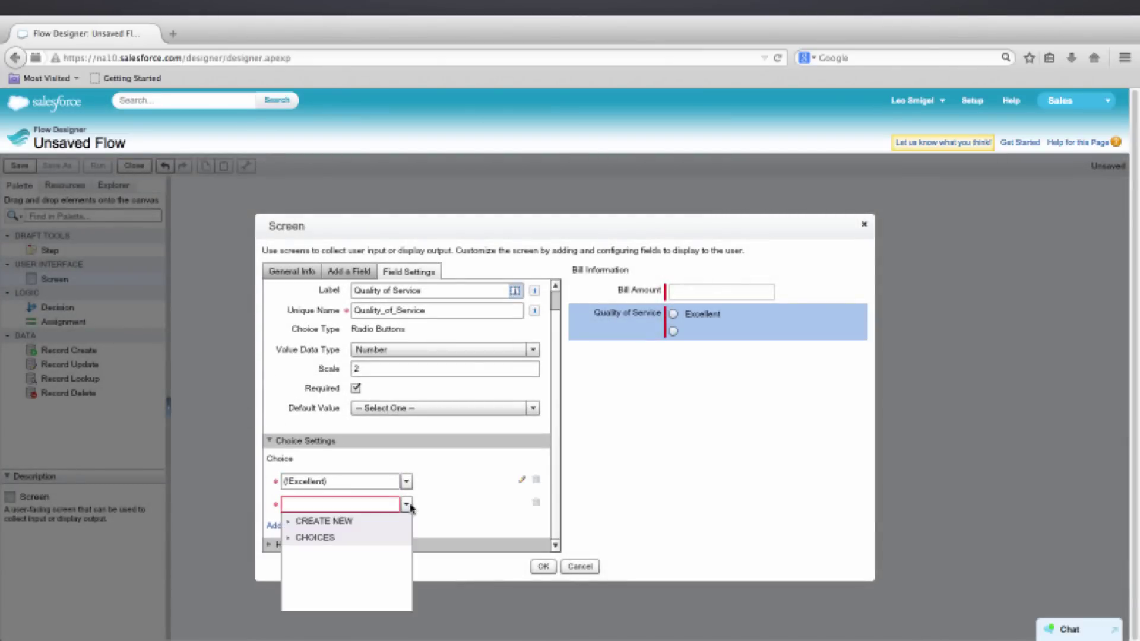
click(342, 523)
click(342, 538)
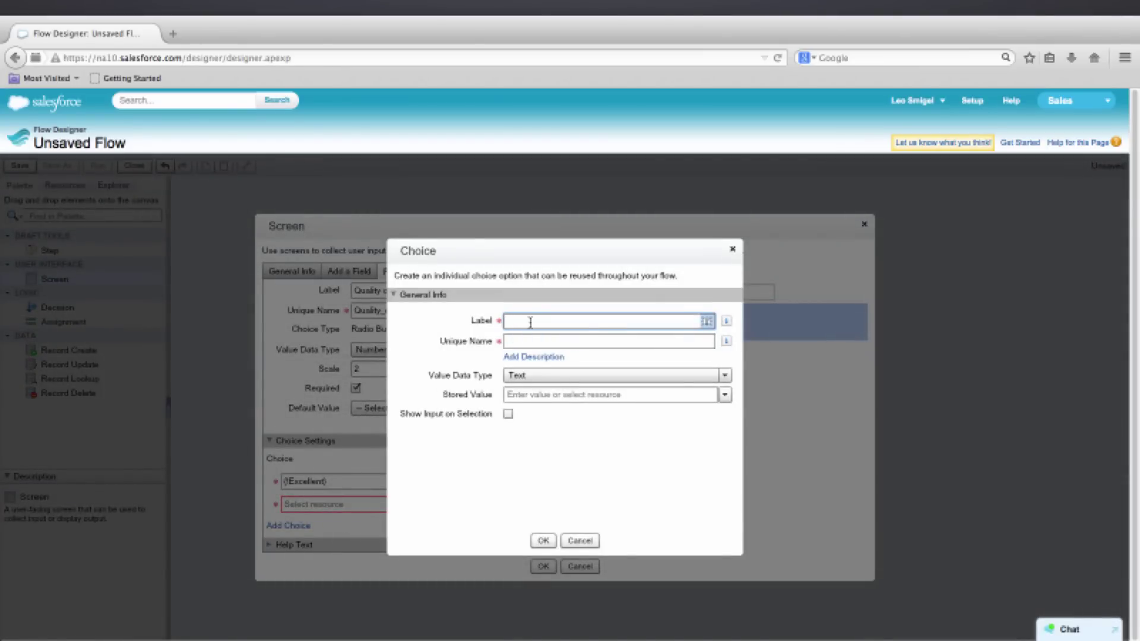
text(Good)
key(Tab)
key(Tab)
key(n)
key(Tab)
text(1)
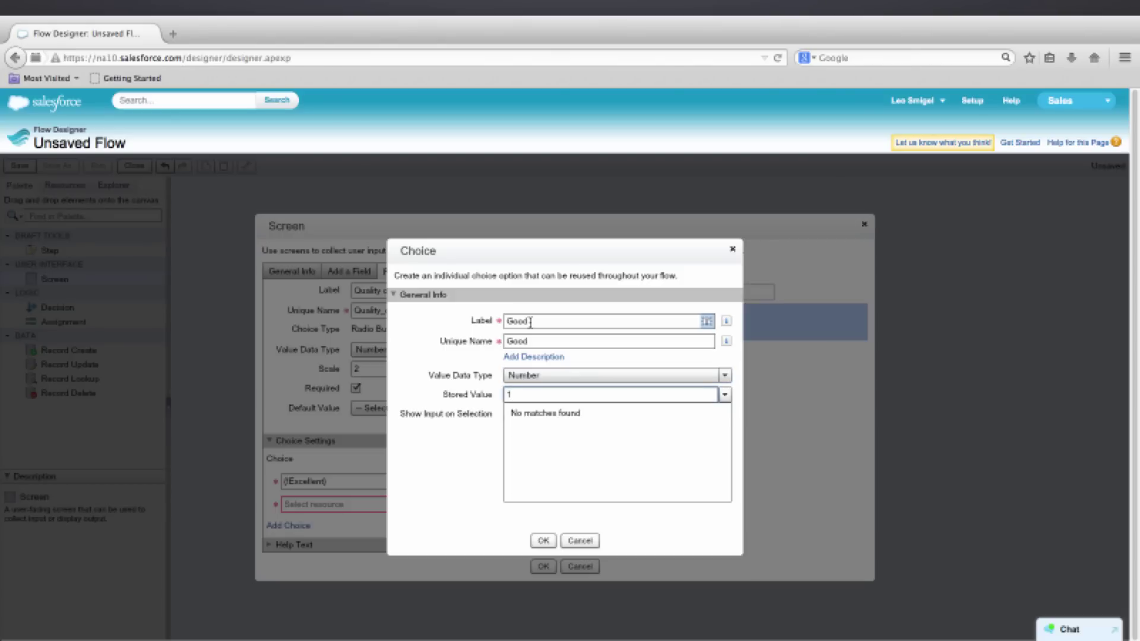
text(5)
click(543, 540)
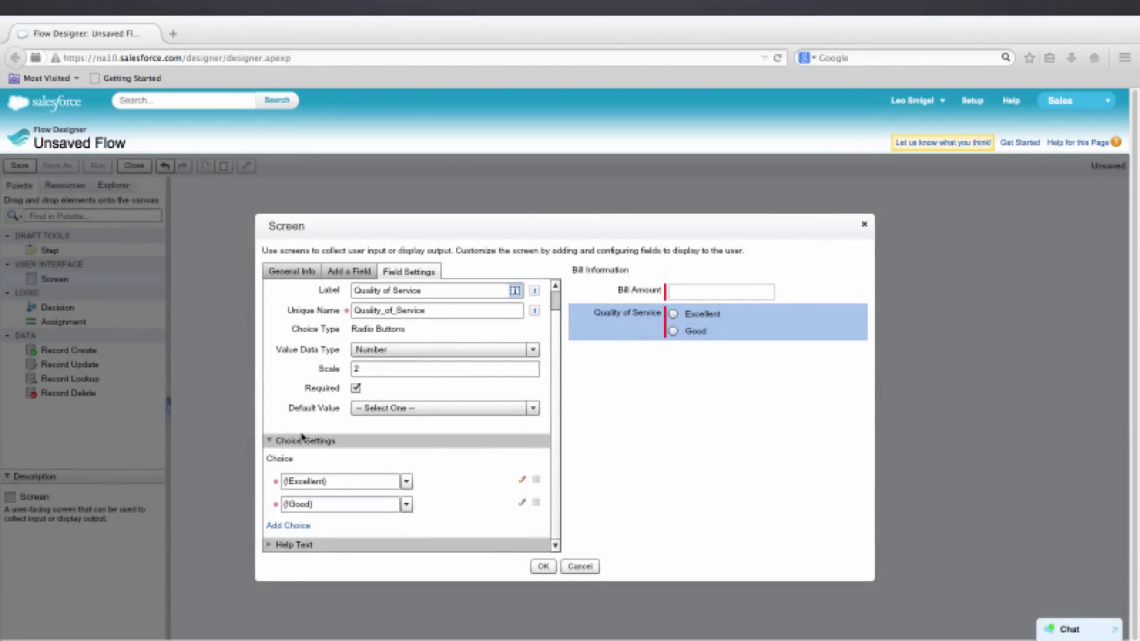
Step: Create a third choice, 'Fair', with Number data type and stored value 10
click(289, 527)
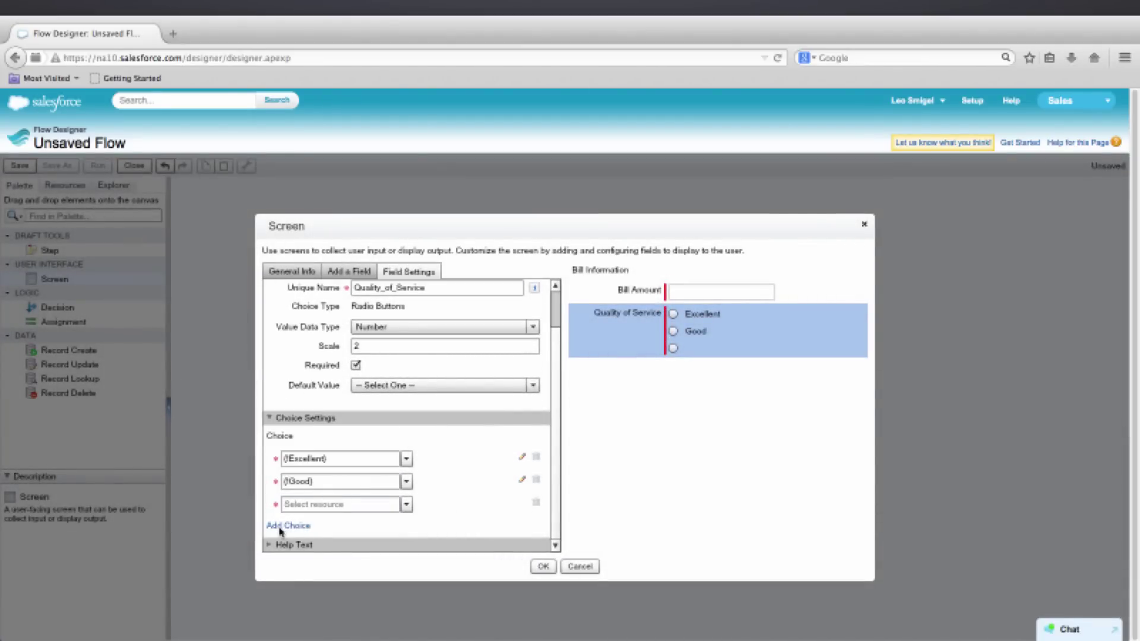
click(320, 508)
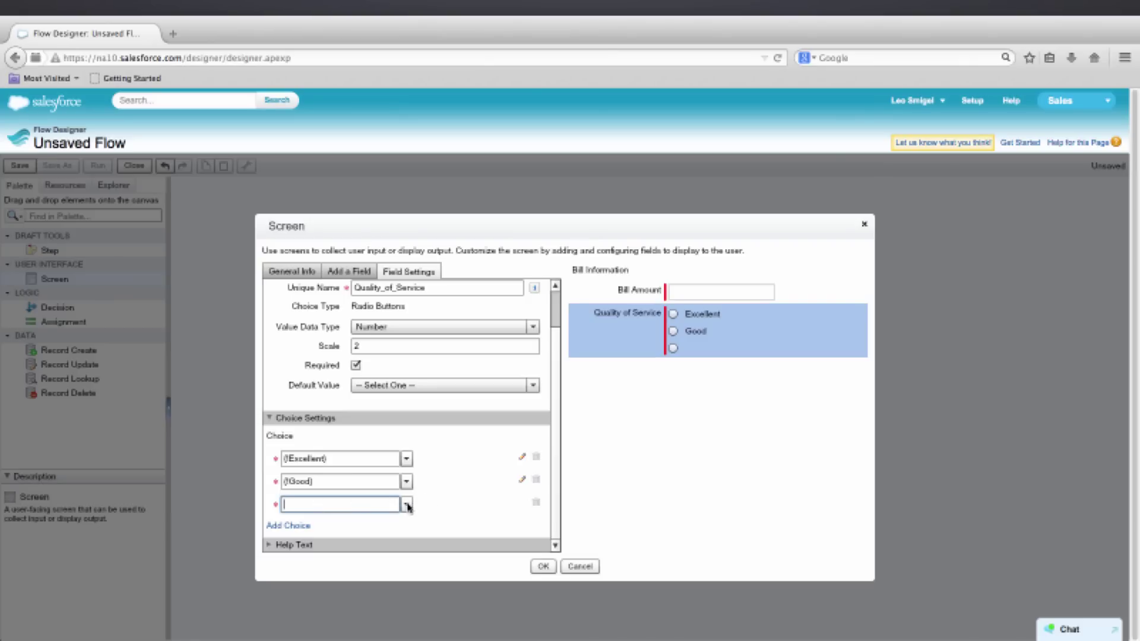
click(407, 506)
click(350, 523)
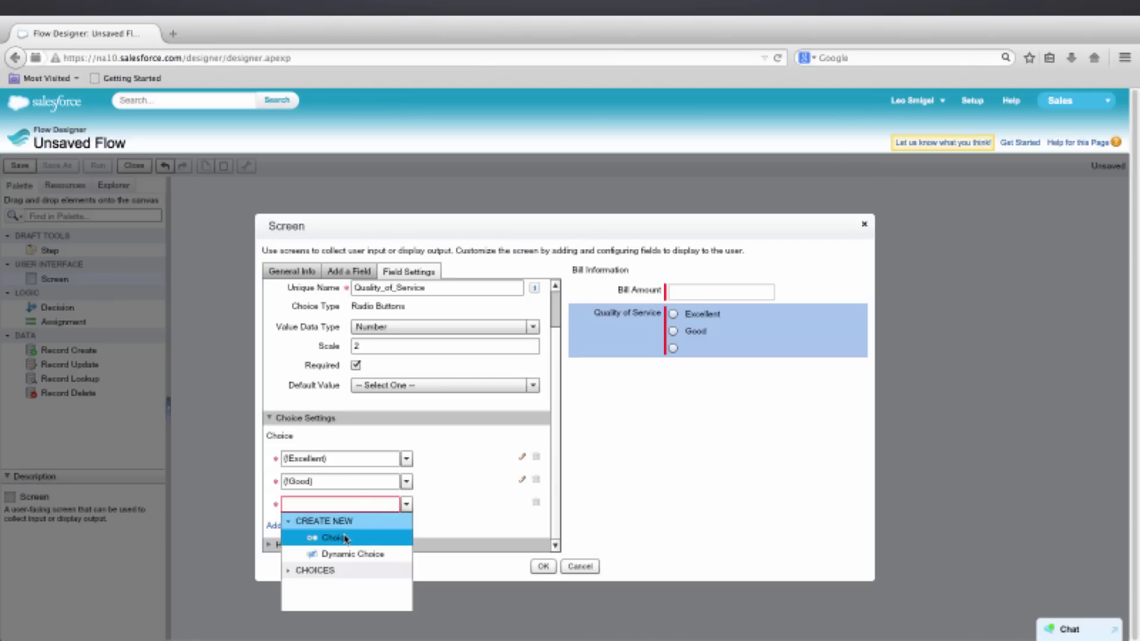
click(345, 538)
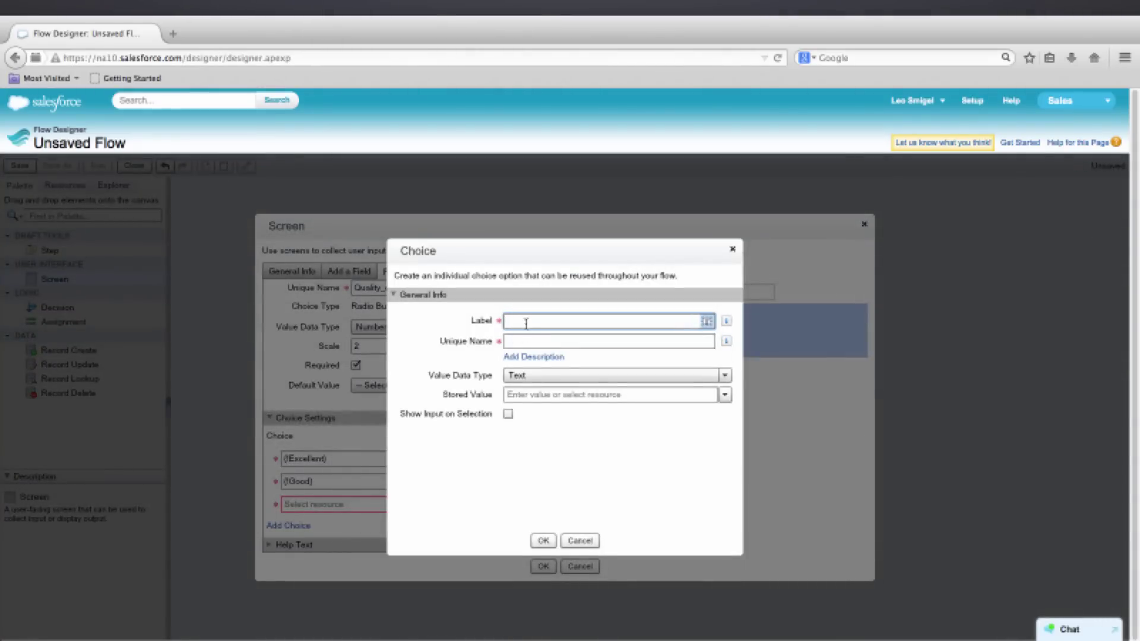
text(Fair)
key(Tab)
key(Tab)
key(Down)
key(Tab)
text(10)
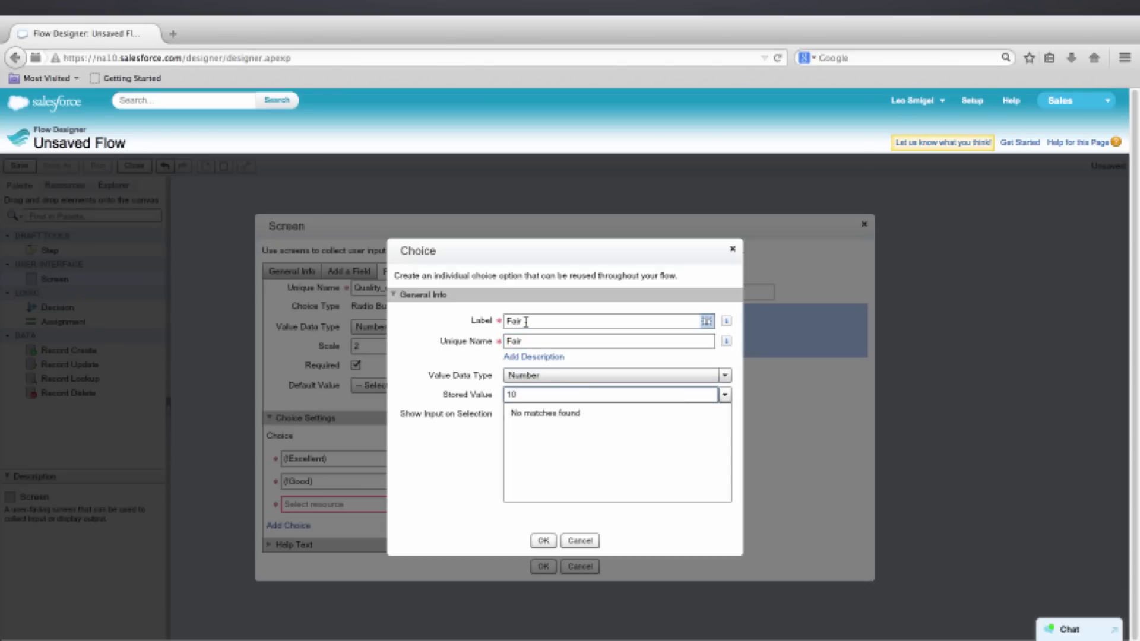
click(543, 540)
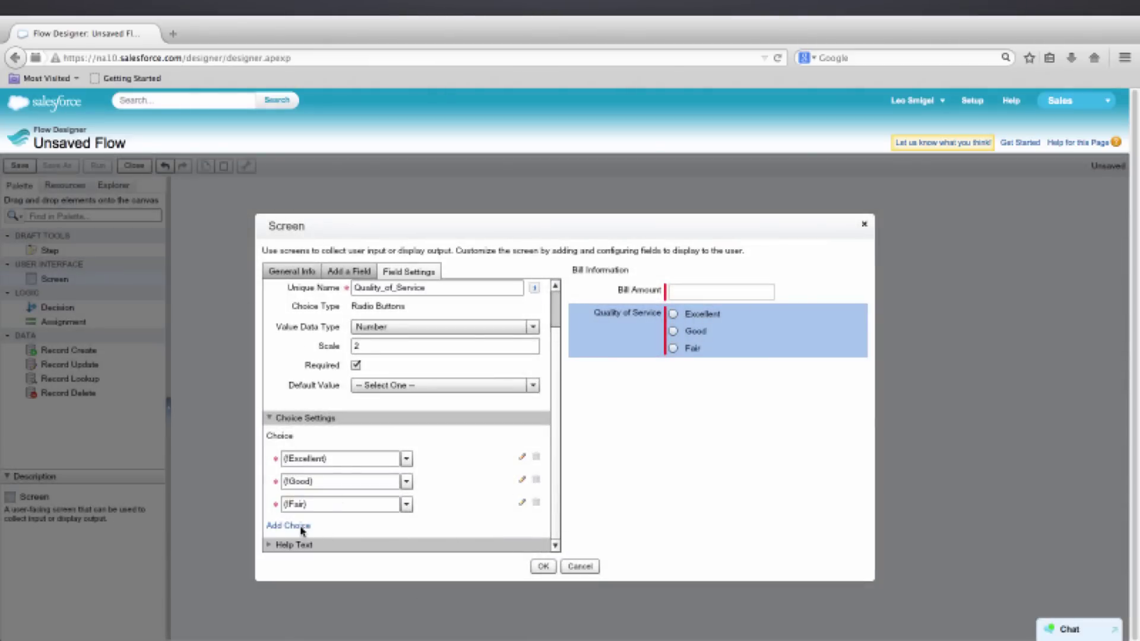
Step: Create a fourth choice, 'Poor', with Number data type and stored value 0
click(288, 526)
click(310, 501)
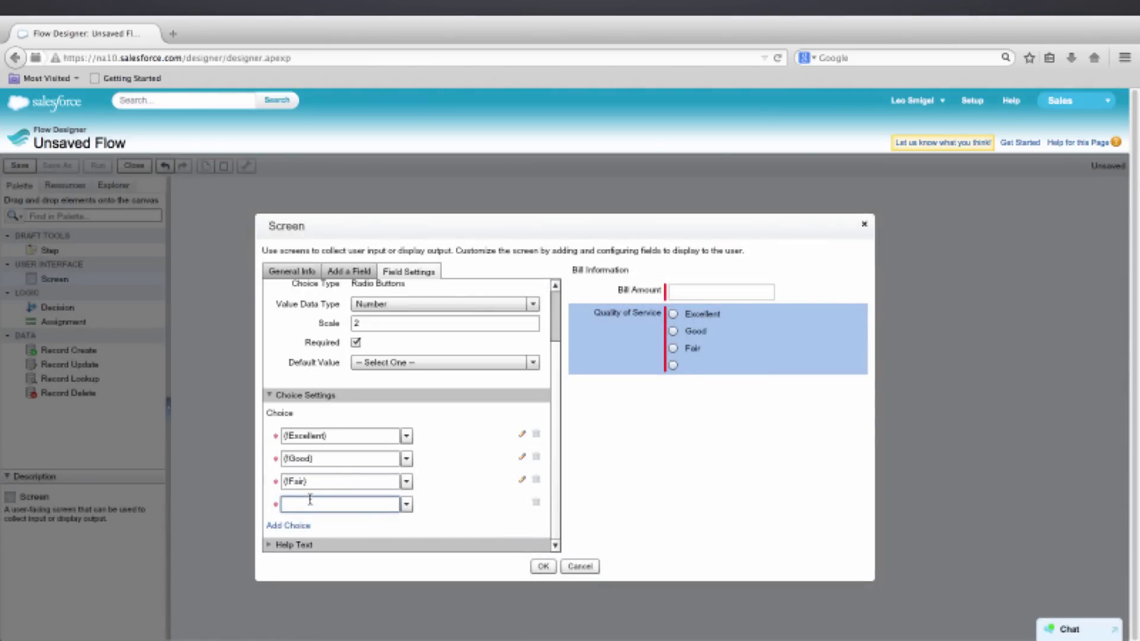
click(406, 504)
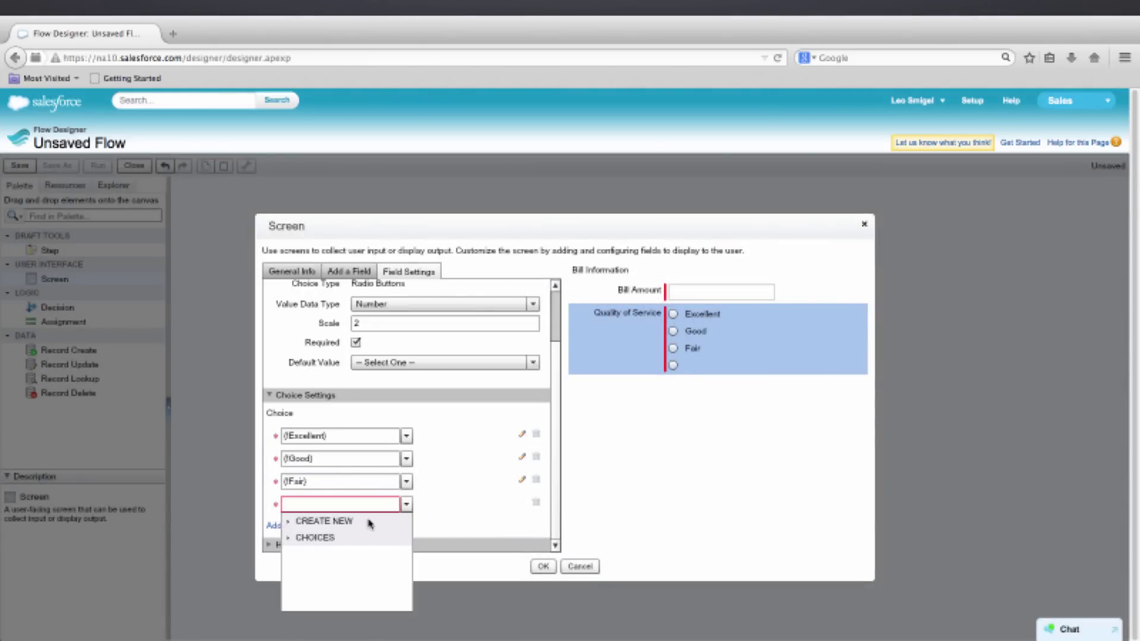
click(343, 522)
click(329, 537)
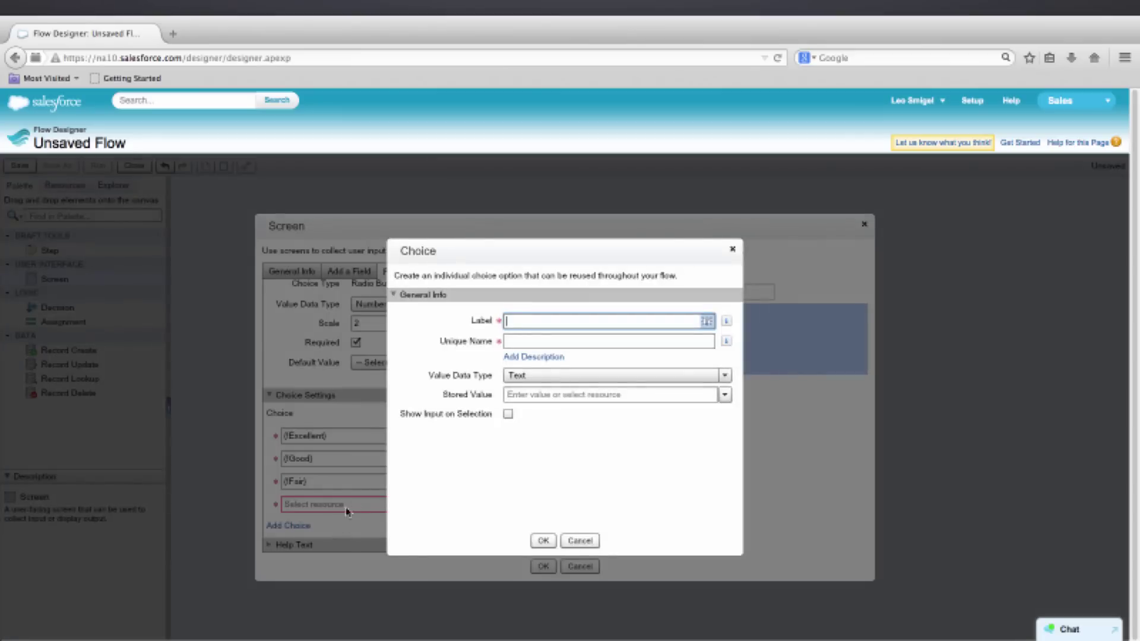
text(Poor)
key(Tab)
key(Tab)
key(Down)
key(Tab)
text(0)
key(Tab)
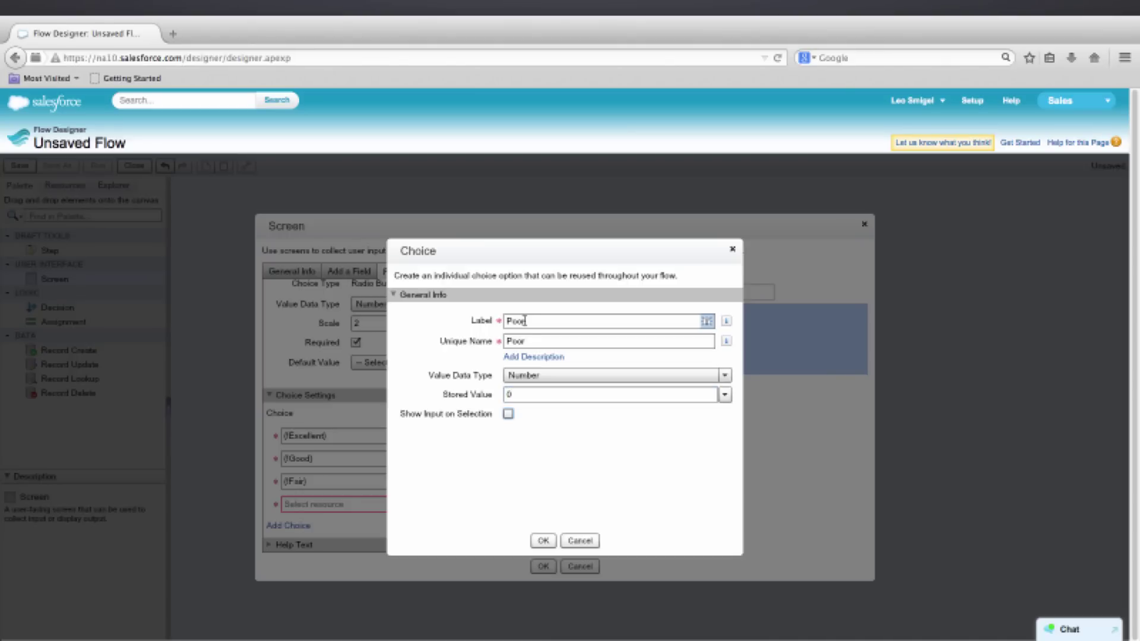
click(544, 540)
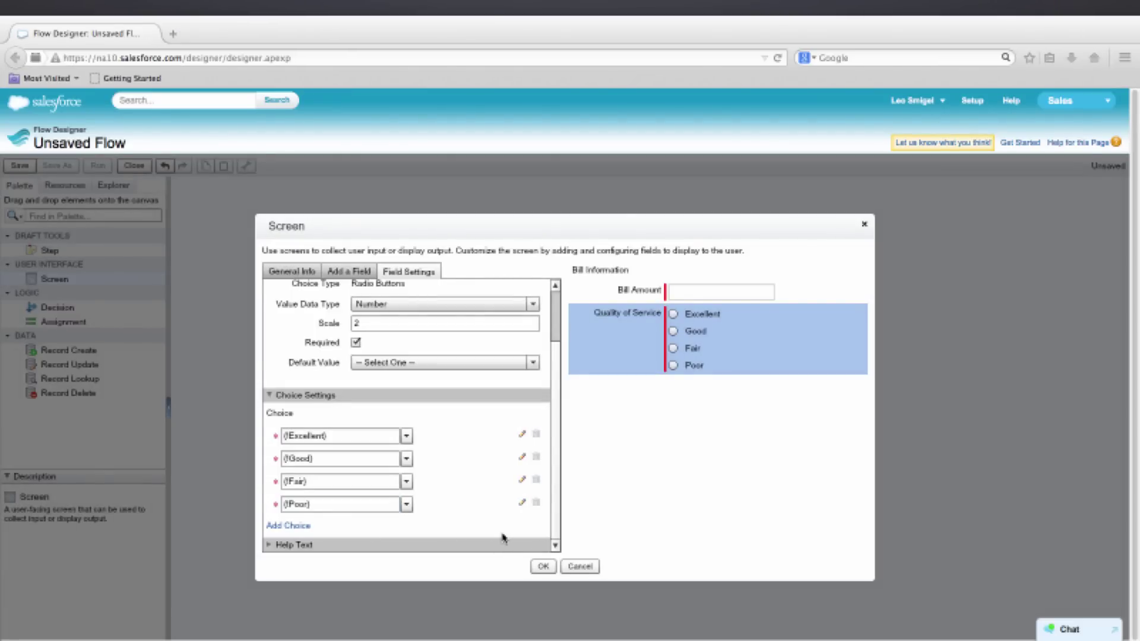
Step: Finish the Bill Information screen and create a new formula resource named TipAmount
click(542, 566)
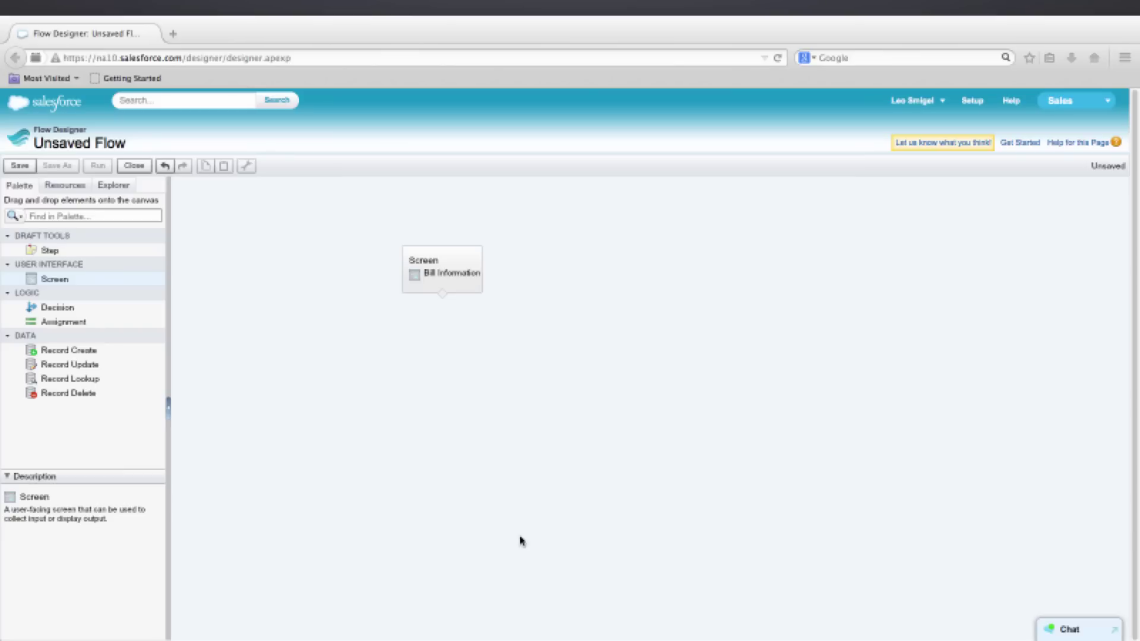
click(62, 187)
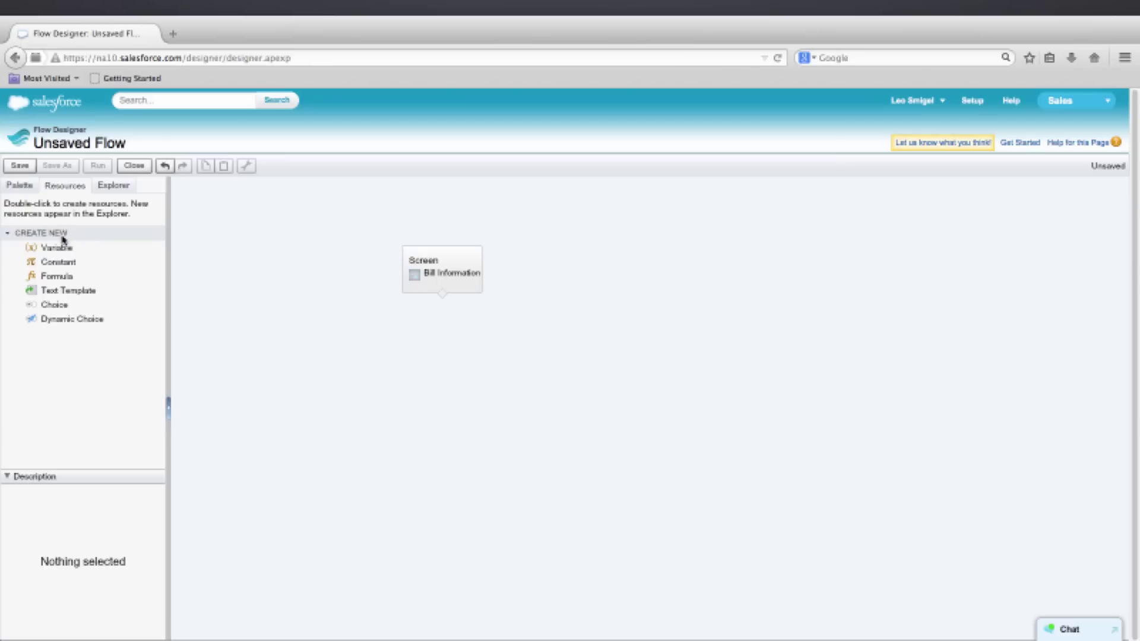
double_click(57, 277)
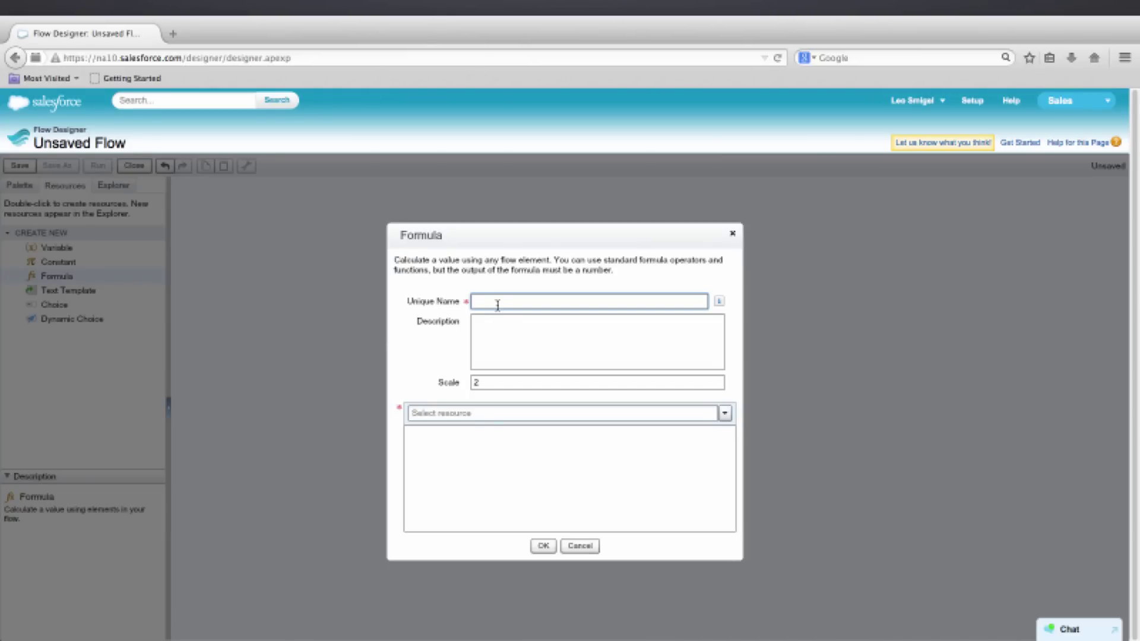
text(TipAmount)
key(Tab)
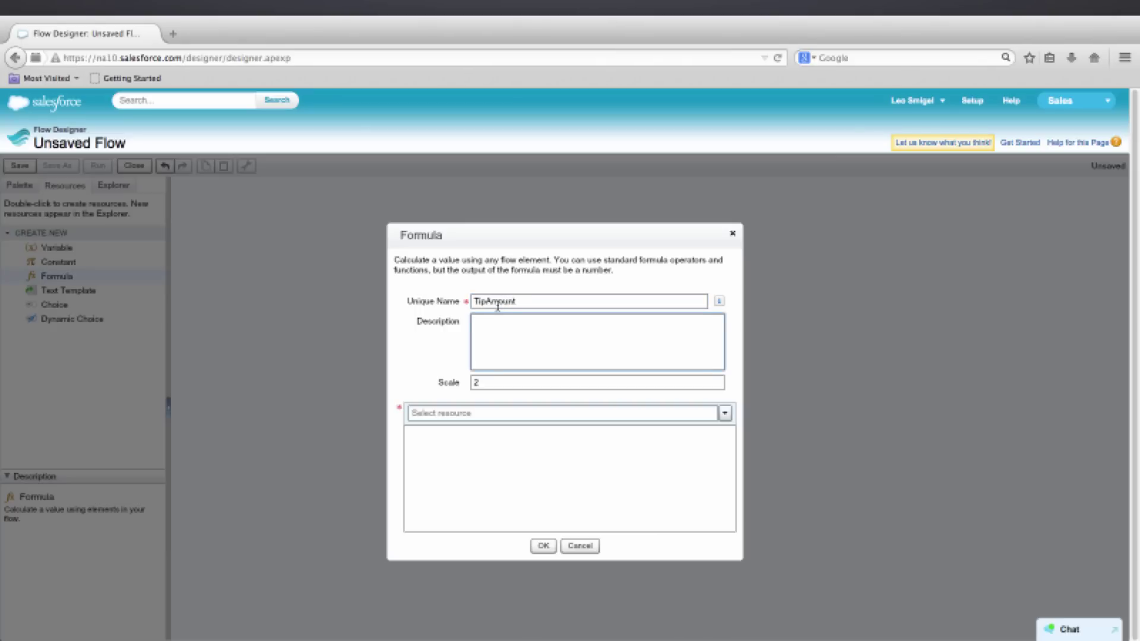
key(Tab)
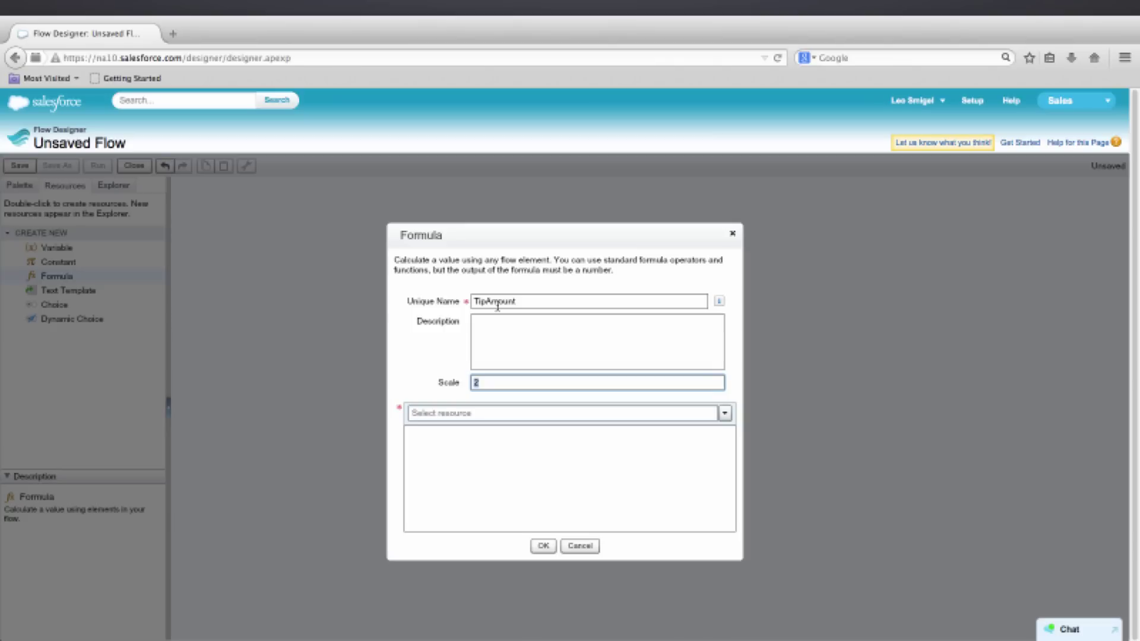
Step: Insert {!Bill_Amount} into the TipAmount formula followed by a multiplication sign
click(726, 413)
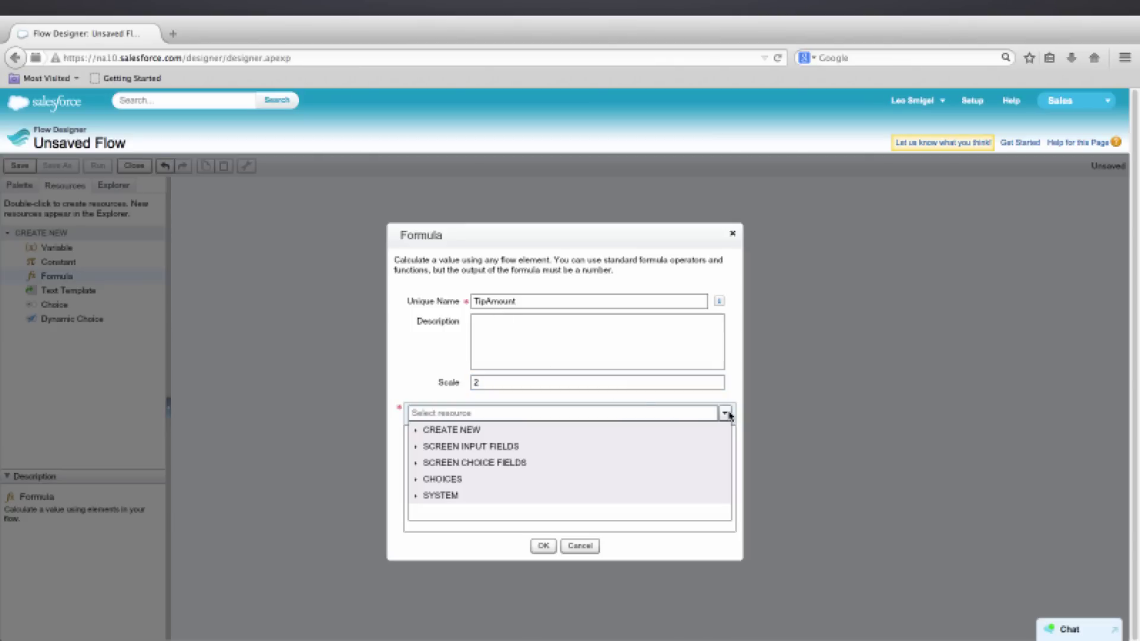
click(497, 445)
click(481, 464)
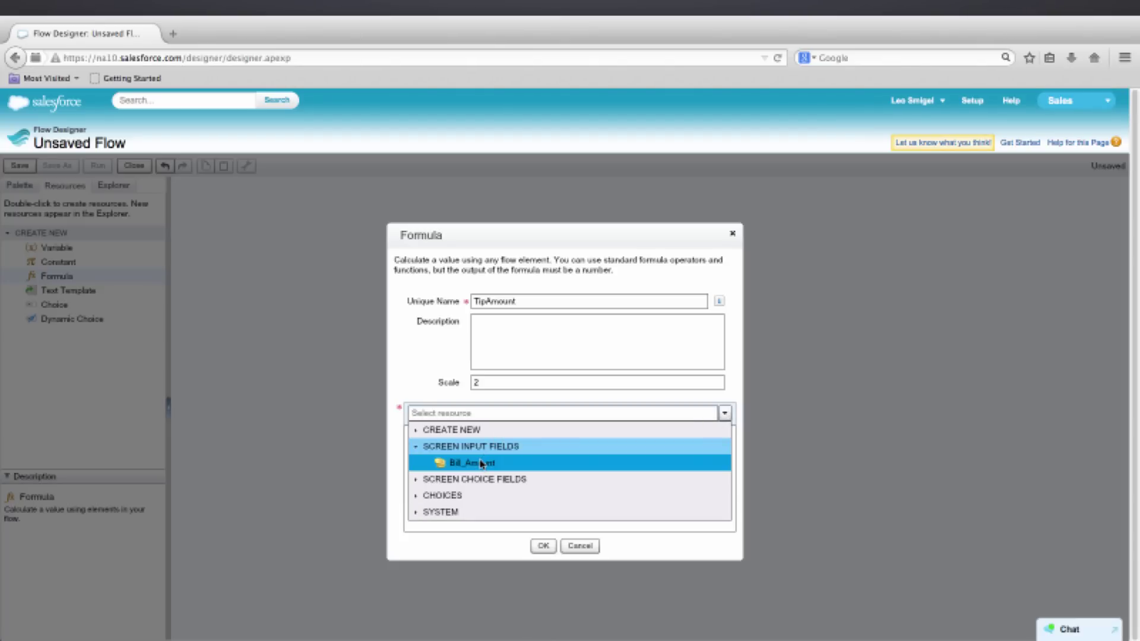
click(481, 464)
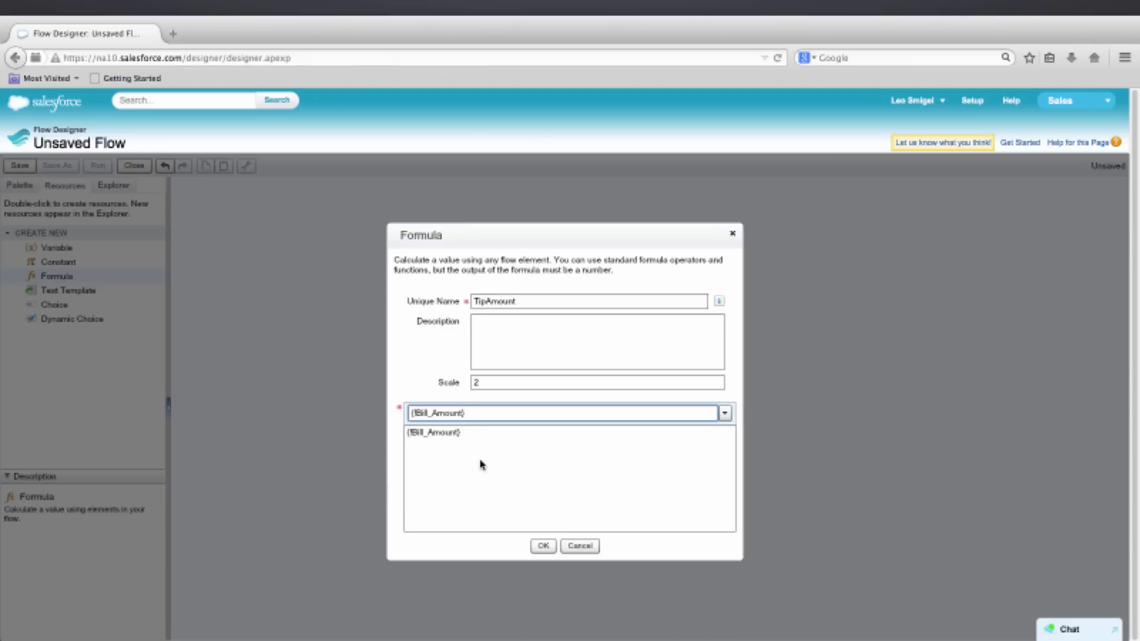
click(489, 454)
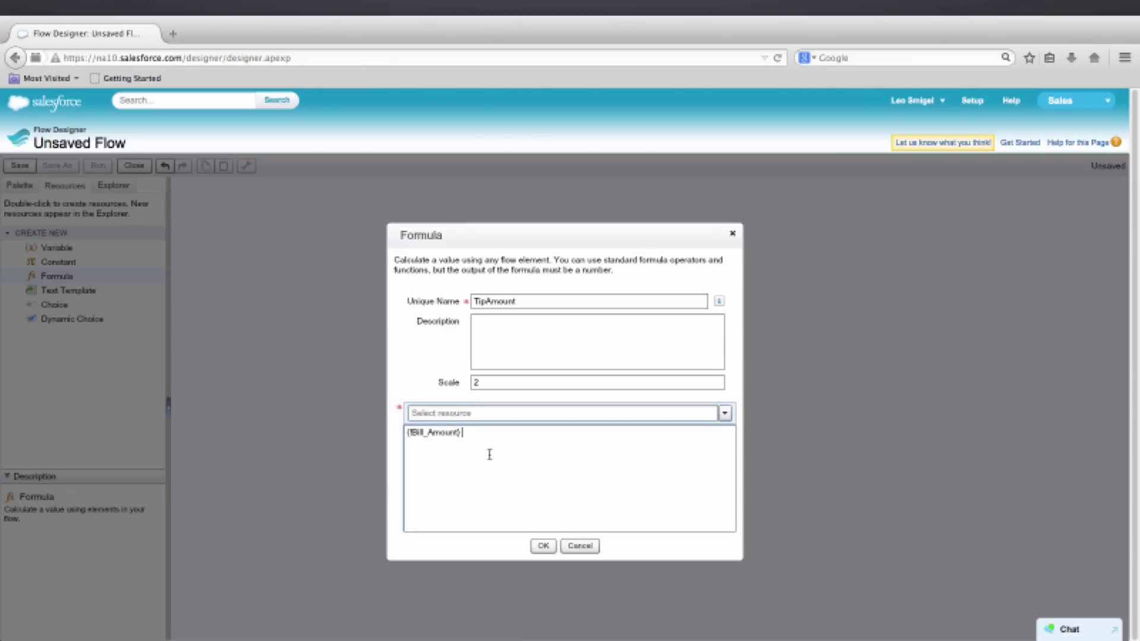
text(**)
Step: Finish TipAmount as {!Bill_Amount} * ({!Quality_of_Service}/100) and save it
click(724, 414)
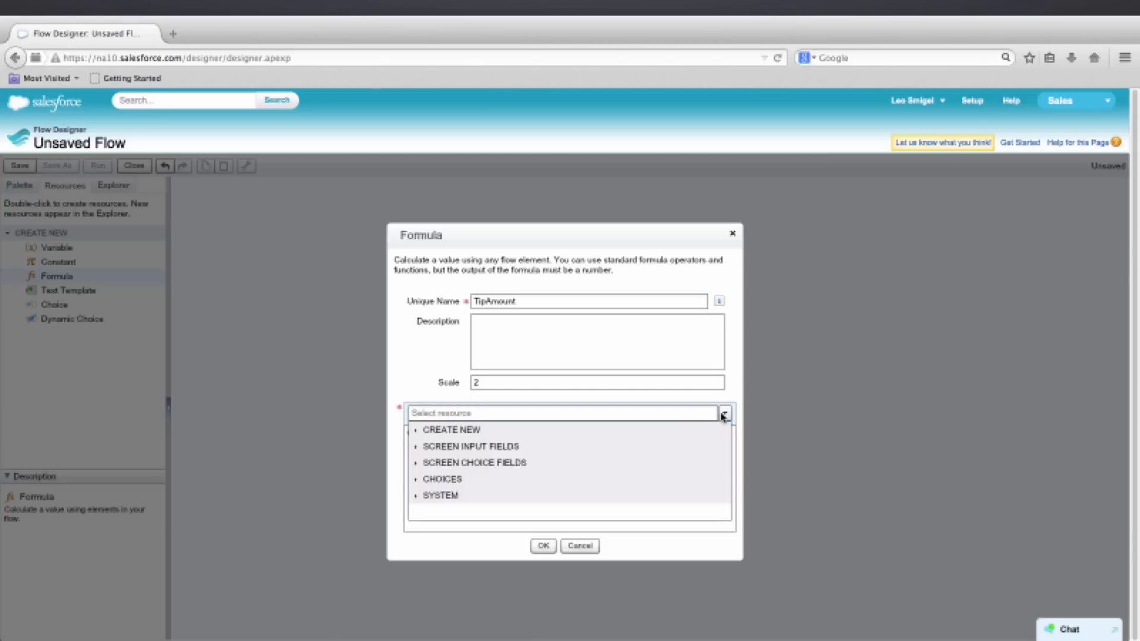
click(501, 463)
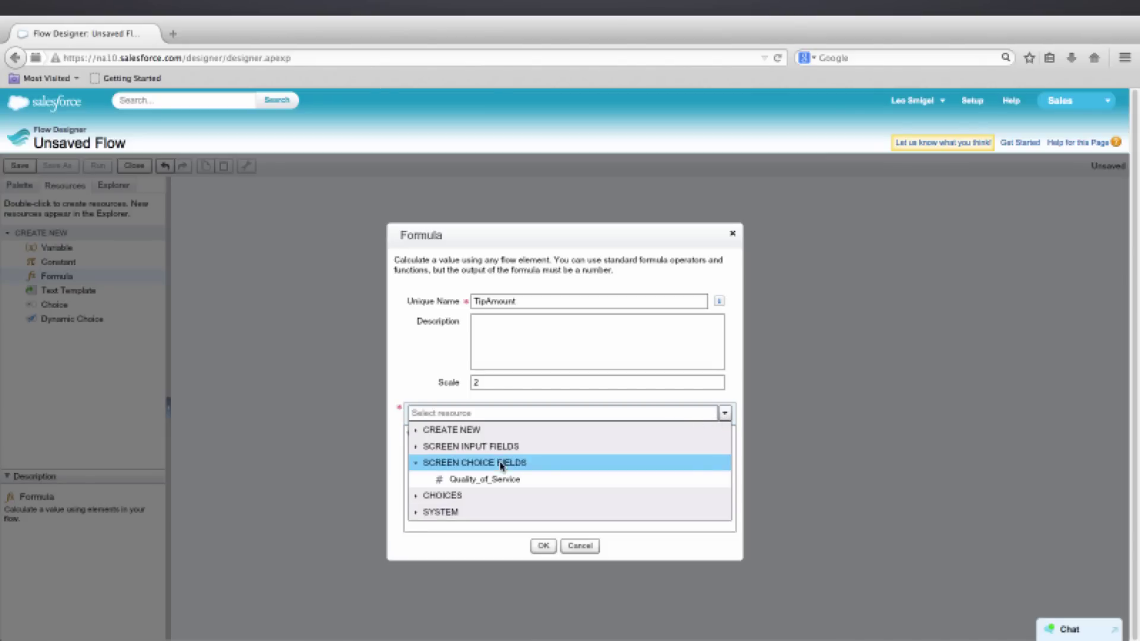
click(509, 480)
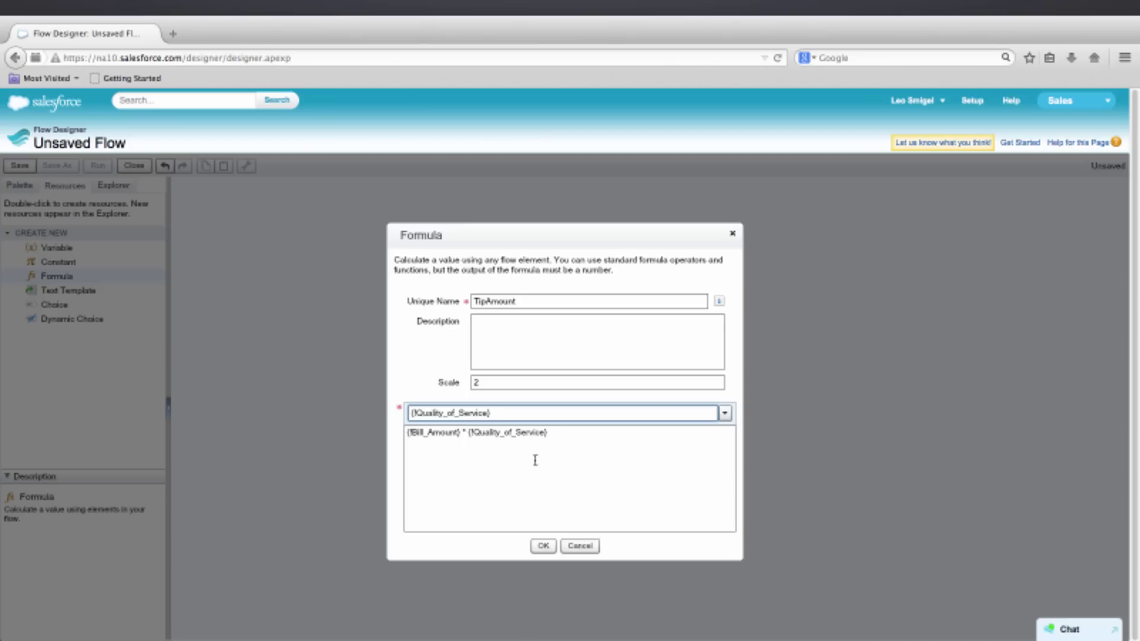
click(561, 432)
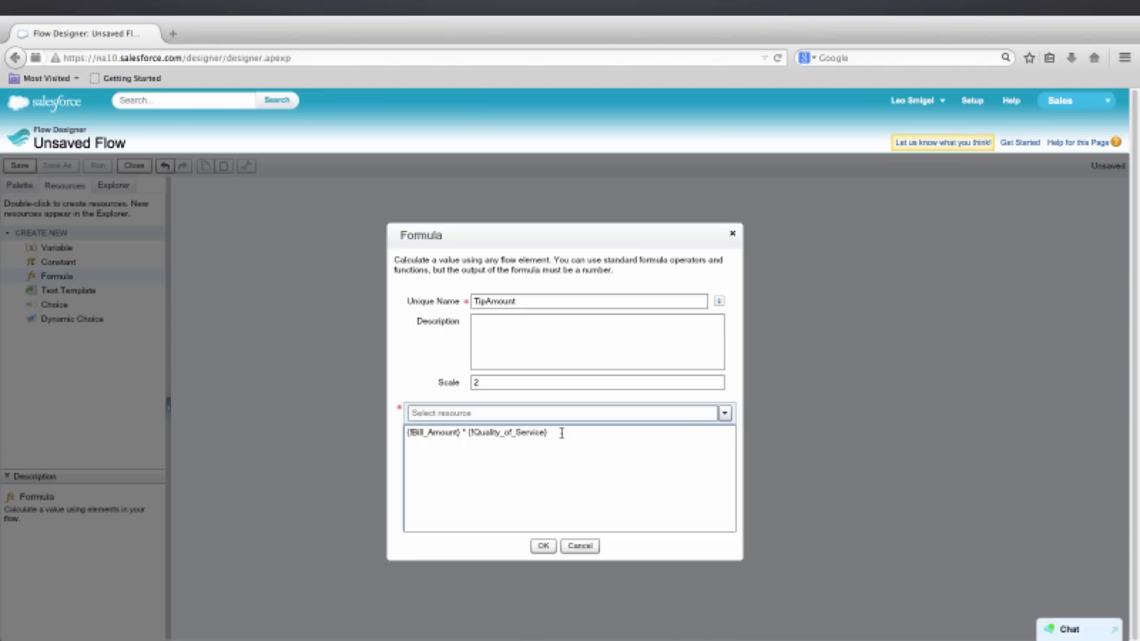
click(468, 431)
click(557, 441)
text(/100))
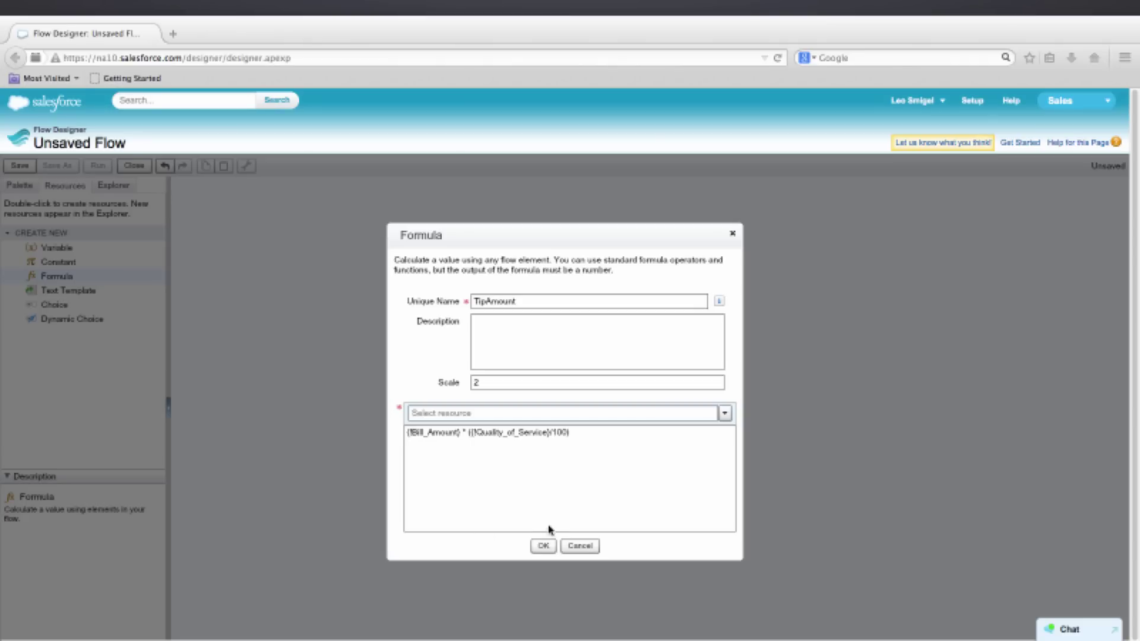
click(544, 548)
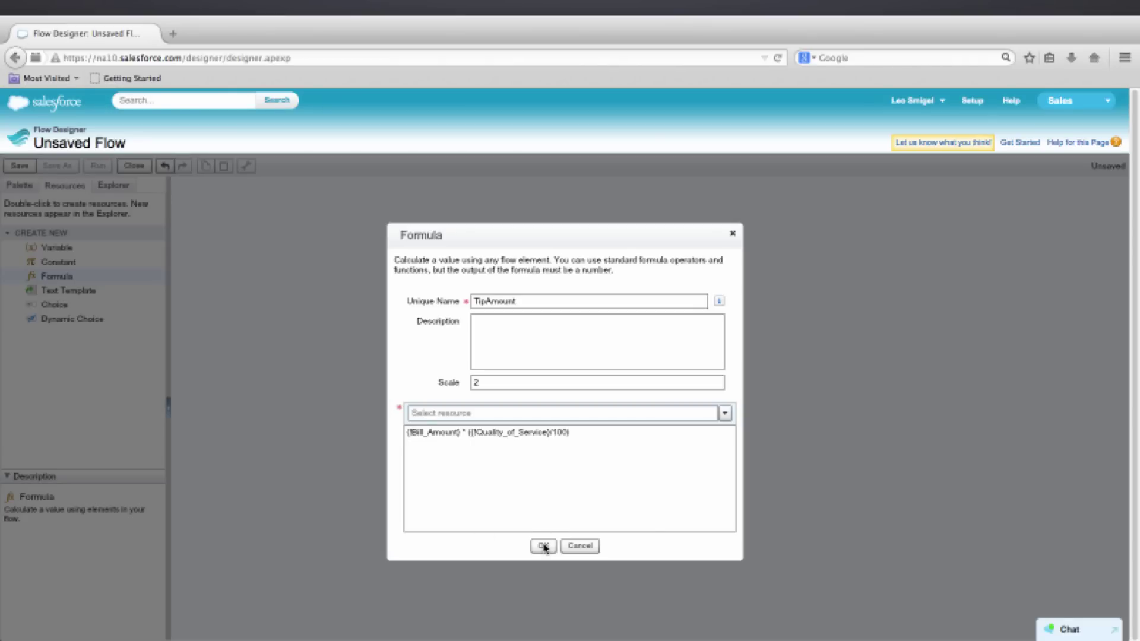
click(544, 548)
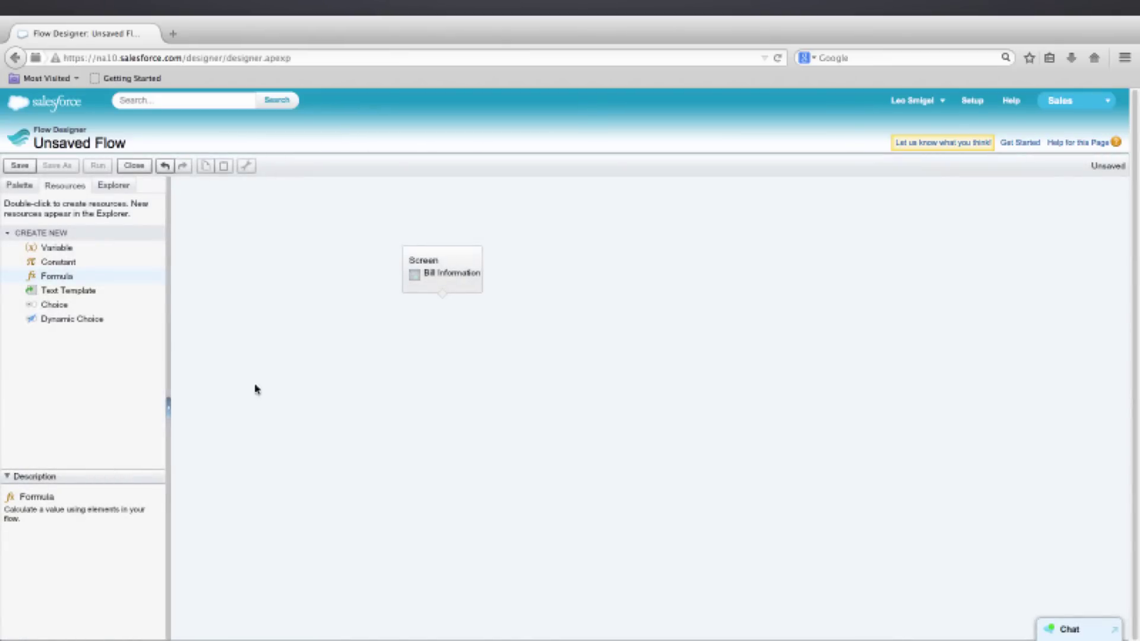
Step: Create another formula resource named TotalBill
double_click(67, 277)
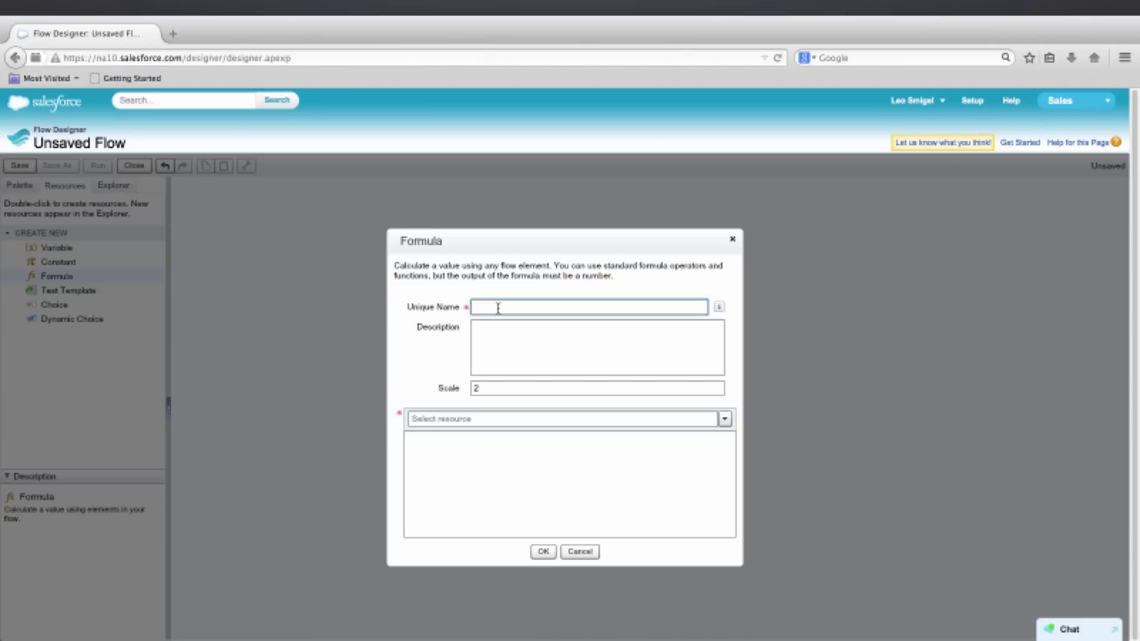
text(TotalBill)
key(Tab)
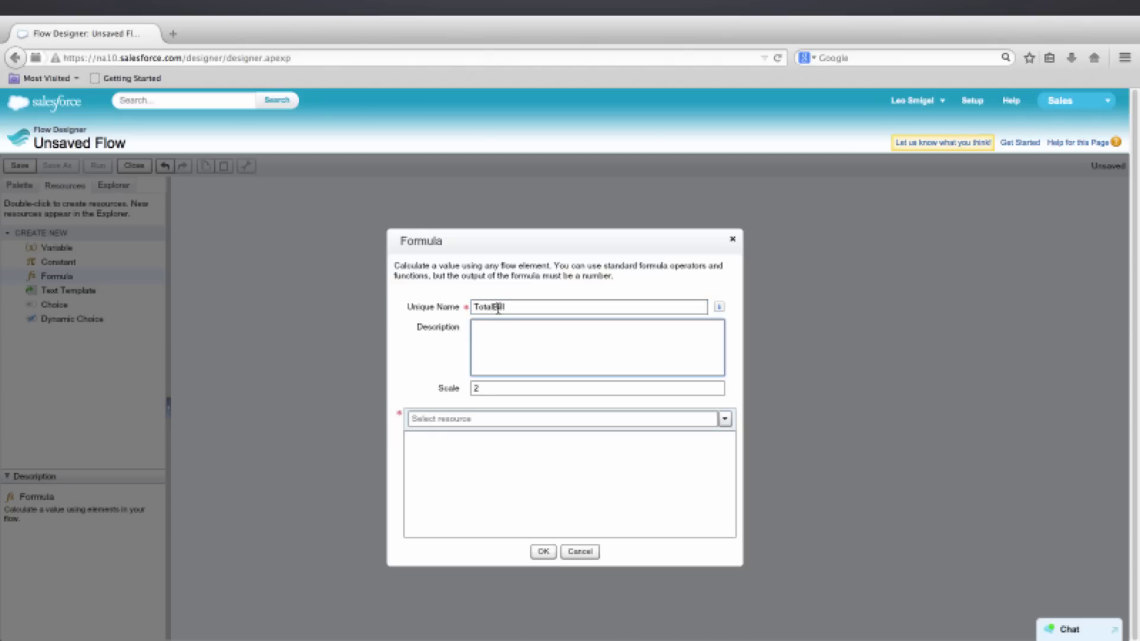
key(Tab)
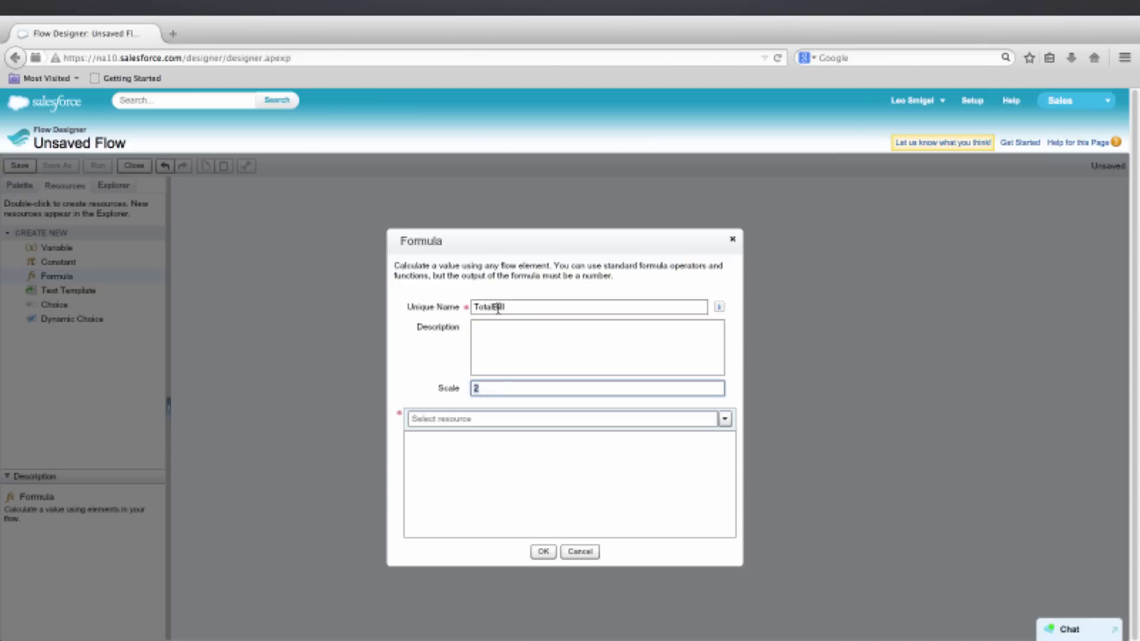
key(Tab)
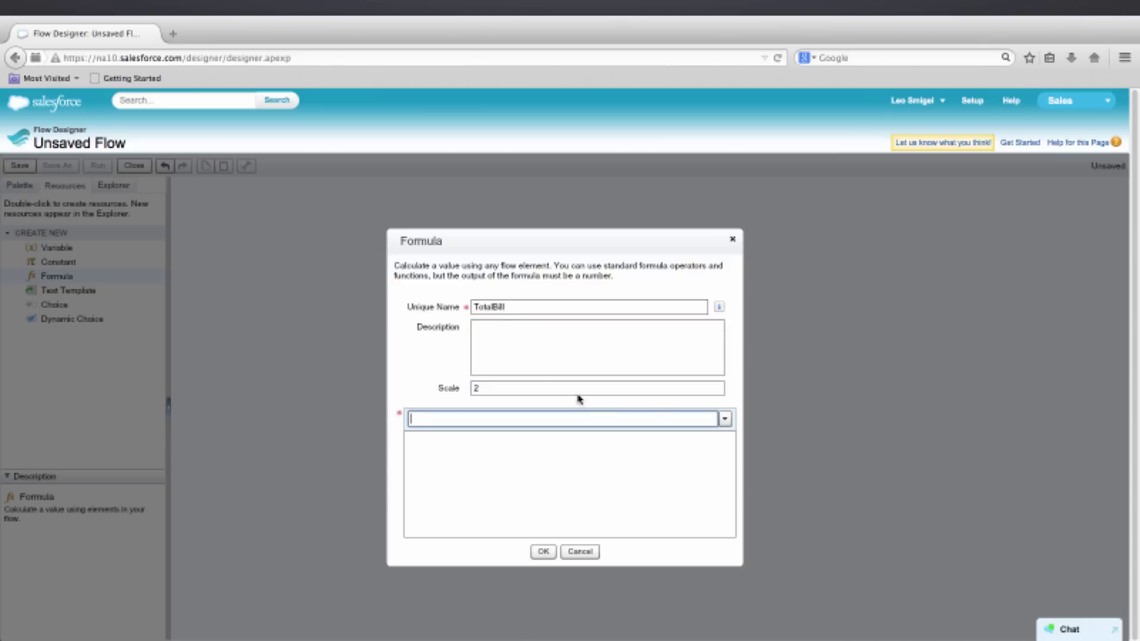
Step: Set TotalBill's expression to {!Bill_Amount}+{!TipAmount} and save the formula
click(725, 420)
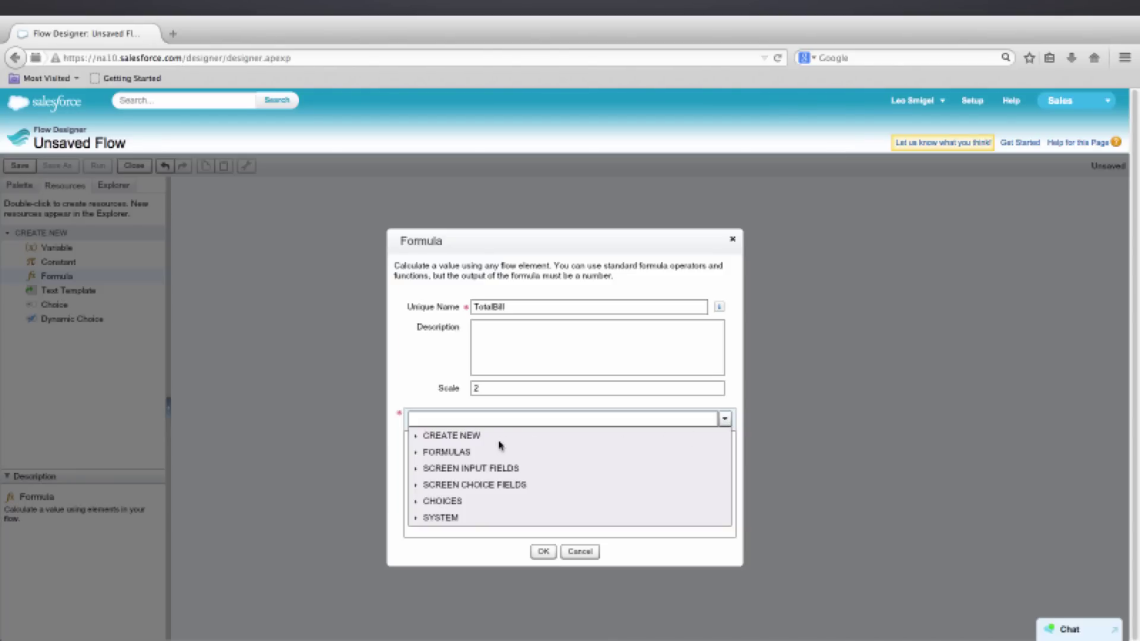
click(479, 470)
click(474, 485)
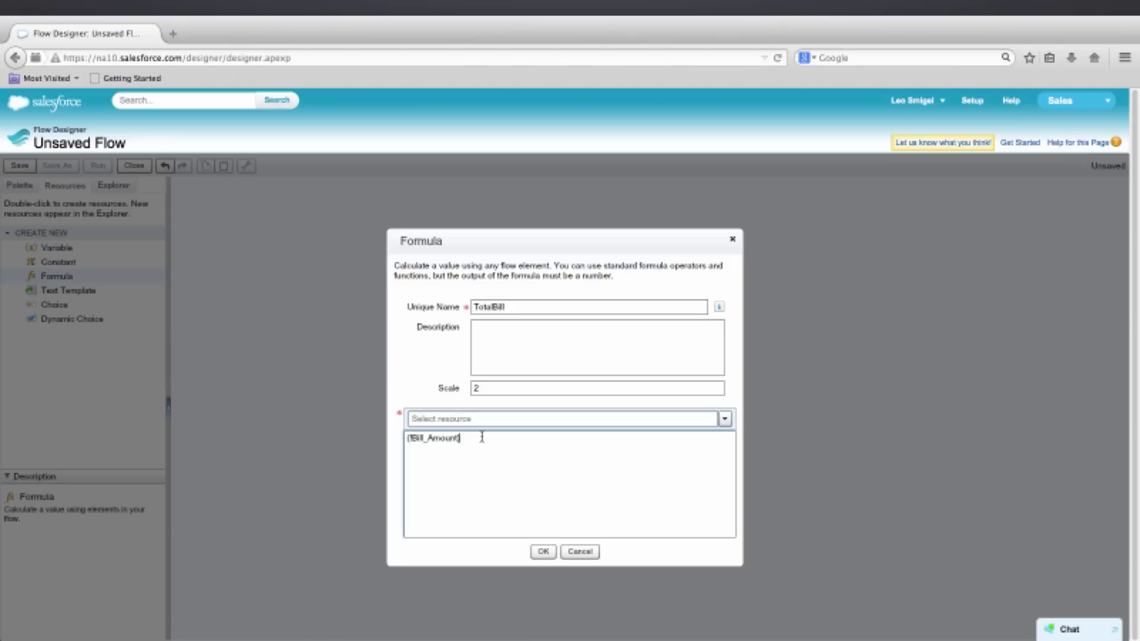
text(+)
click(722, 421)
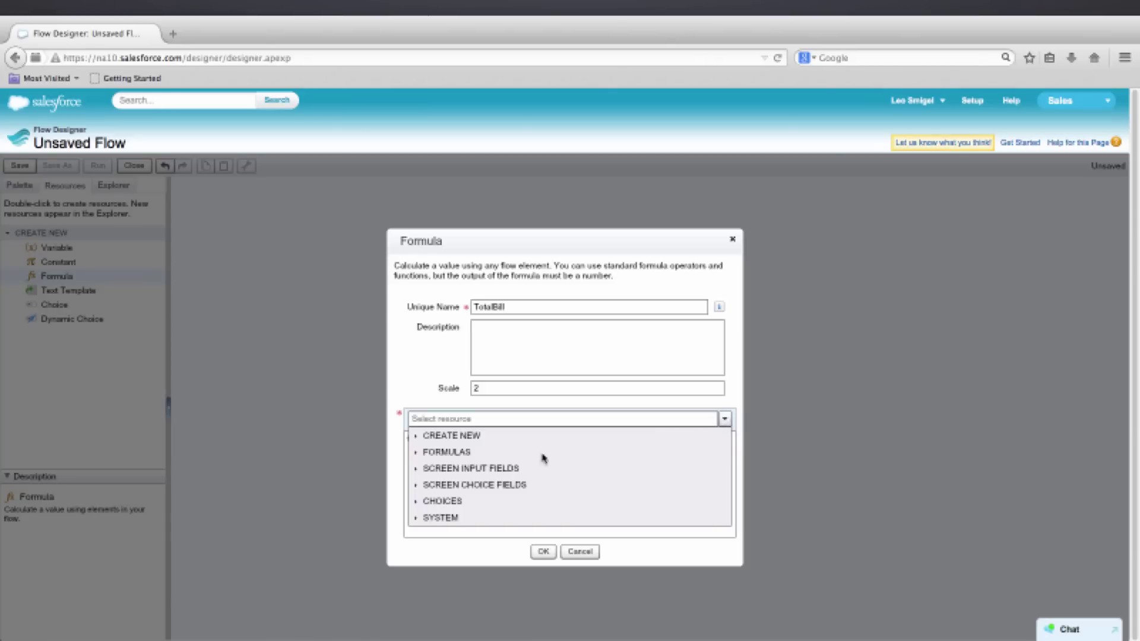
click(467, 452)
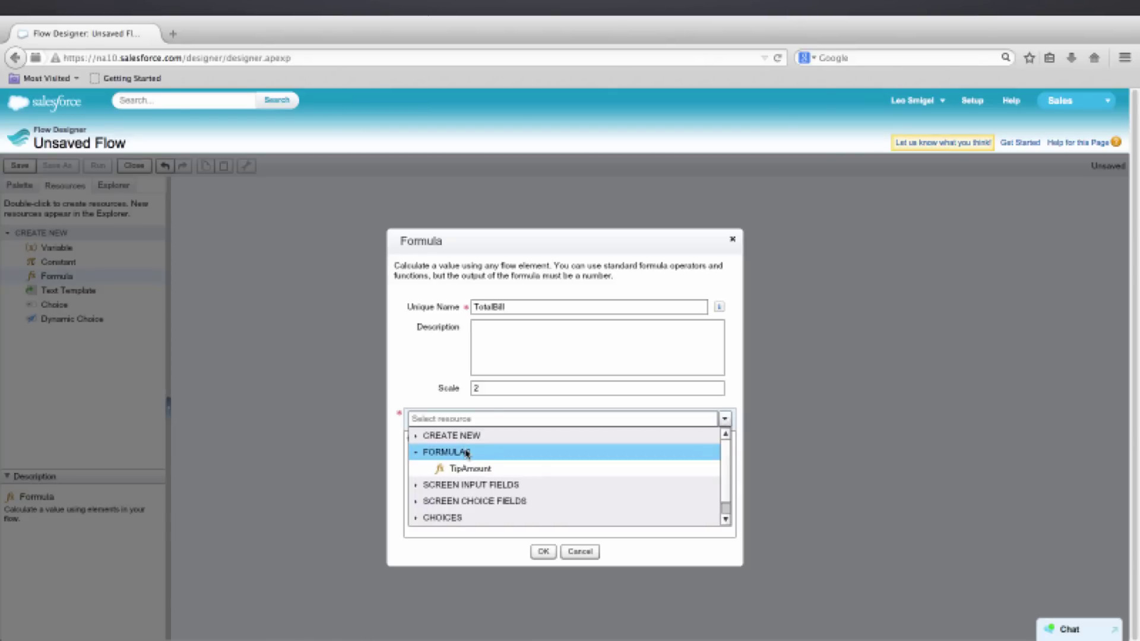
click(473, 469)
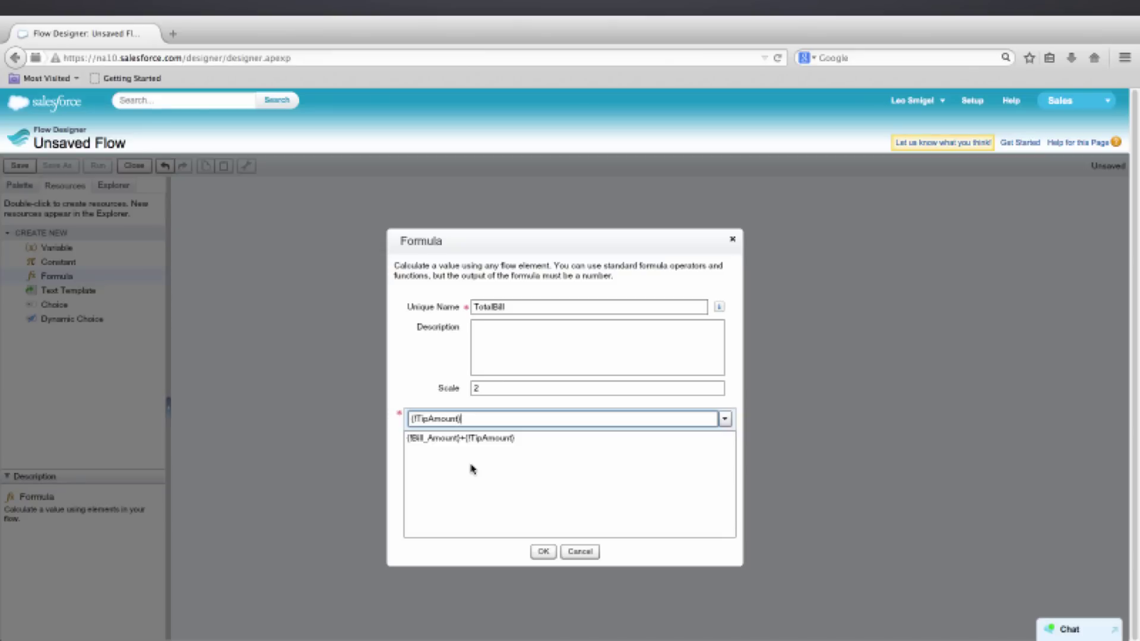
click(544, 552)
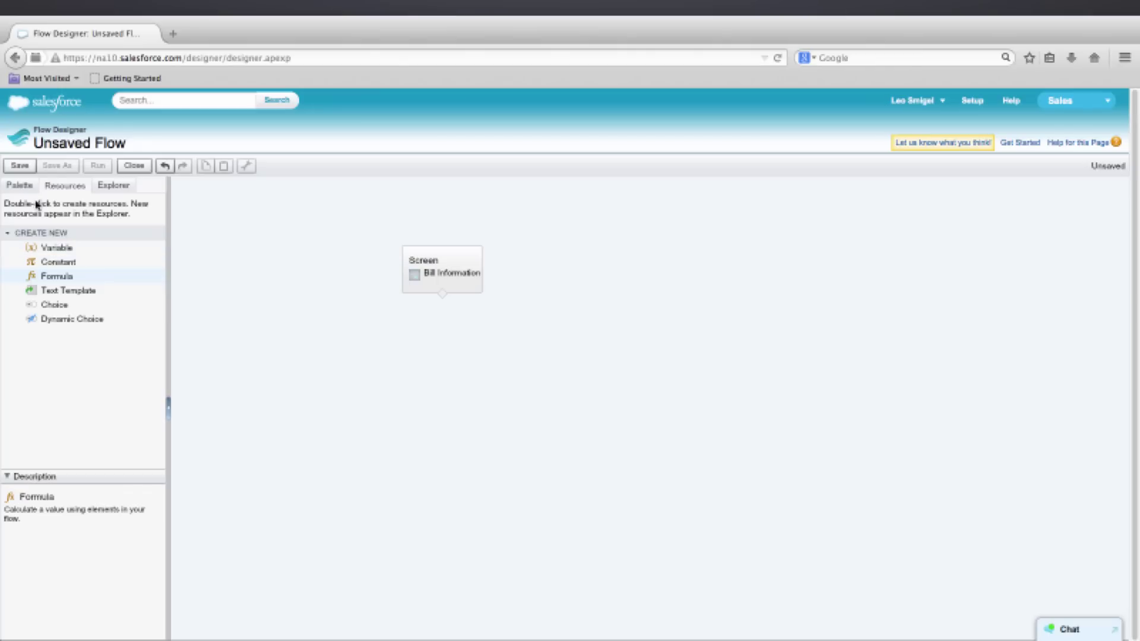
Step: Add a new screen to the flow named Tip Summary
click(21, 186)
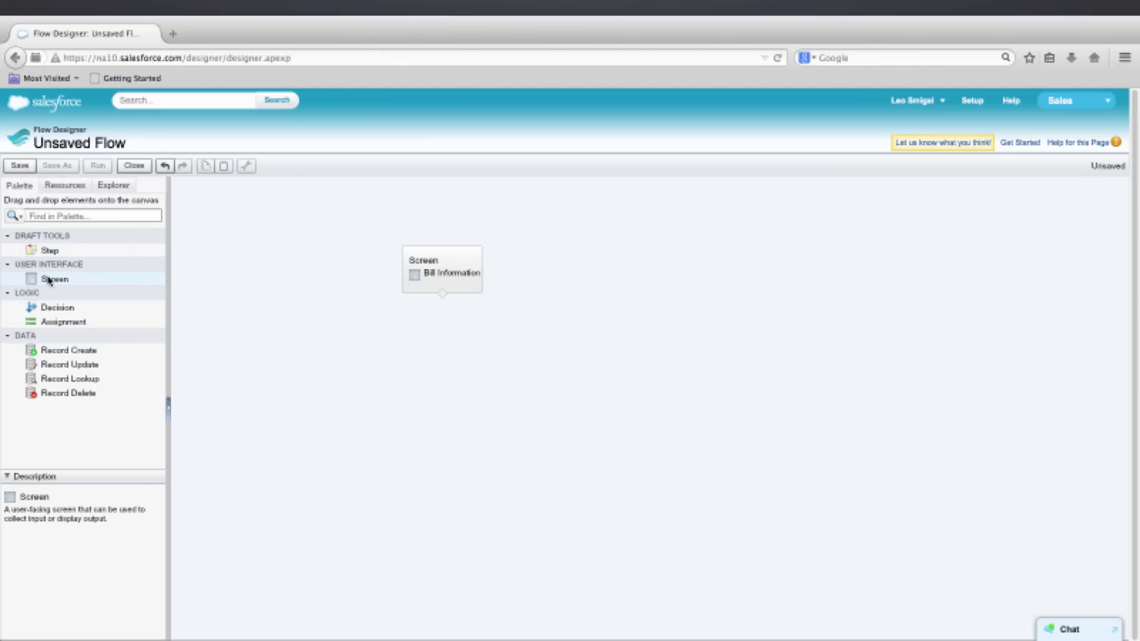
drag(52, 279, 440, 374)
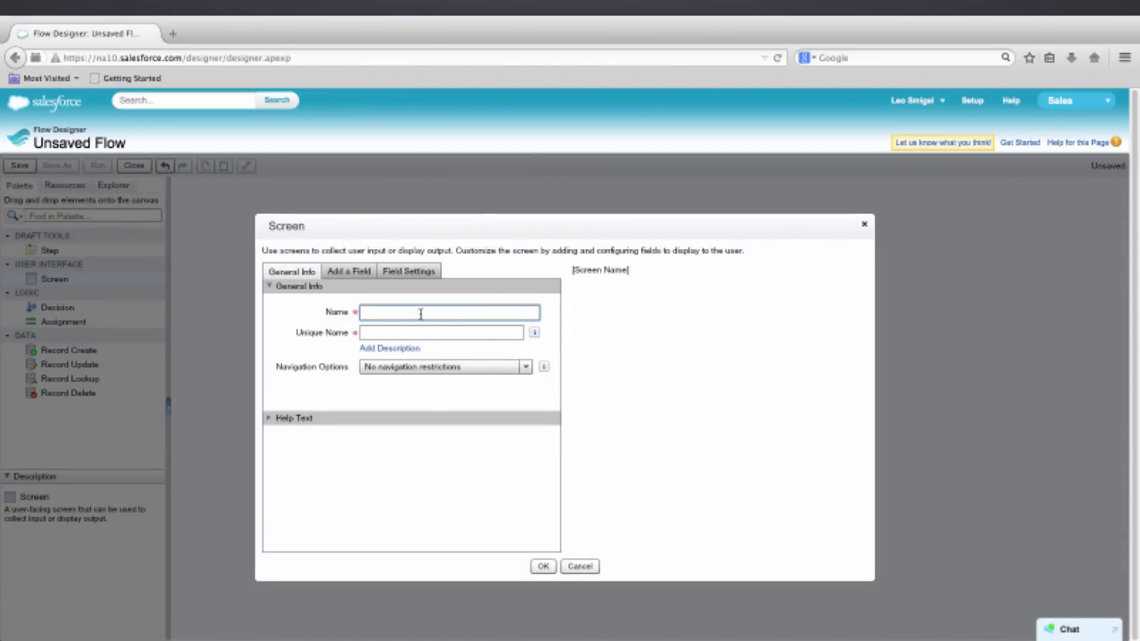
text(Tip Summary)
key(Tab)
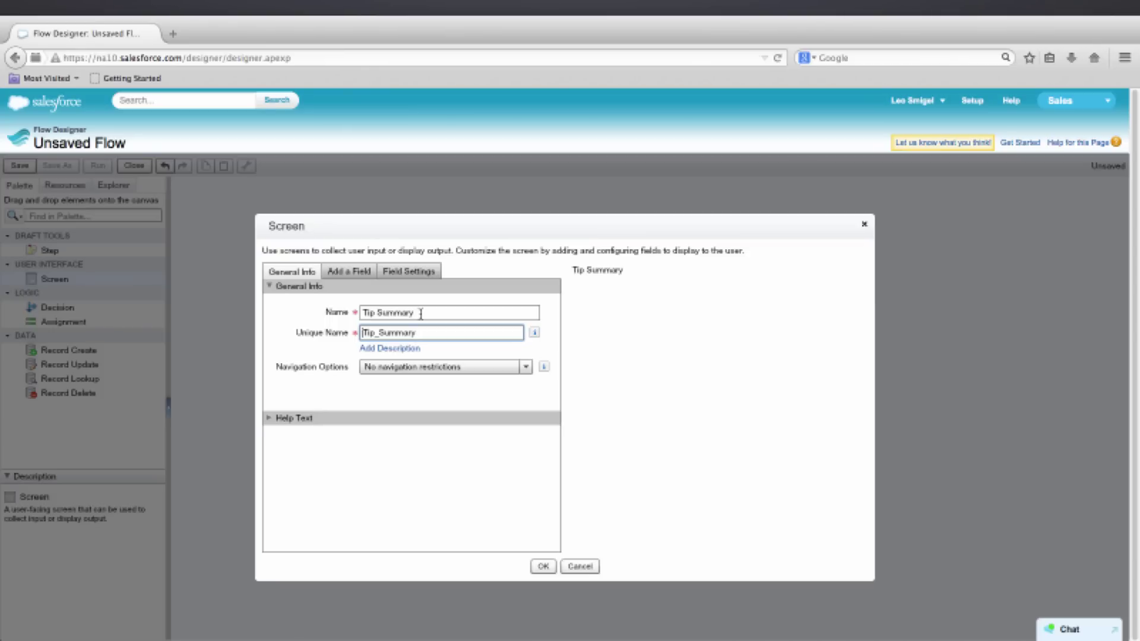
Step: Add a TipSummary display text saying the service was X, tip Y, total bill Z
click(350, 271)
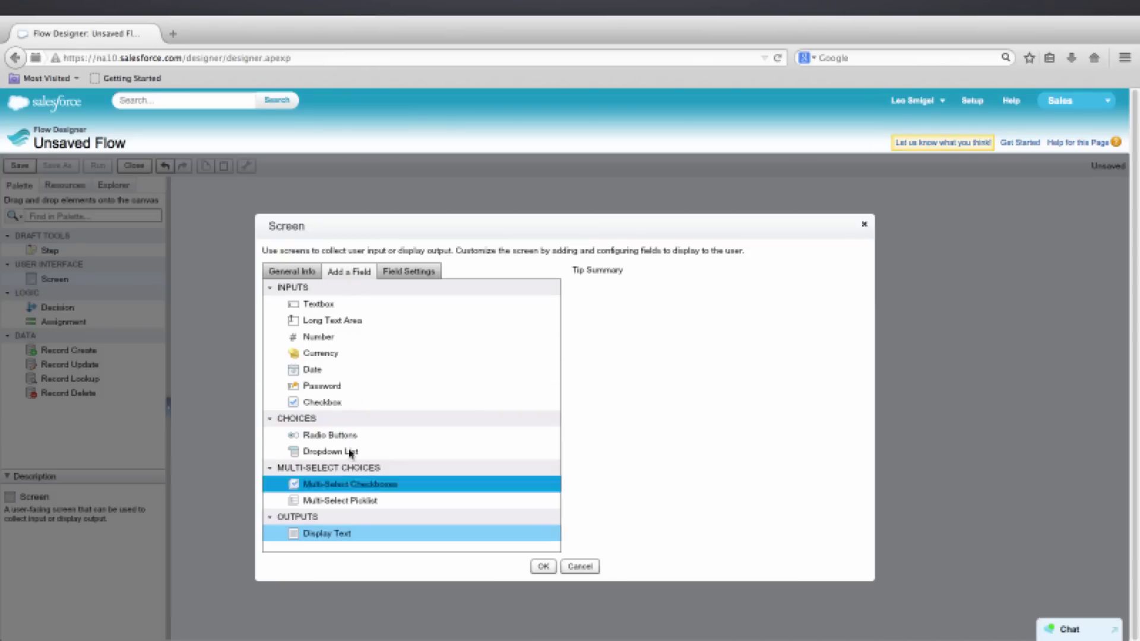
double_click(346, 534)
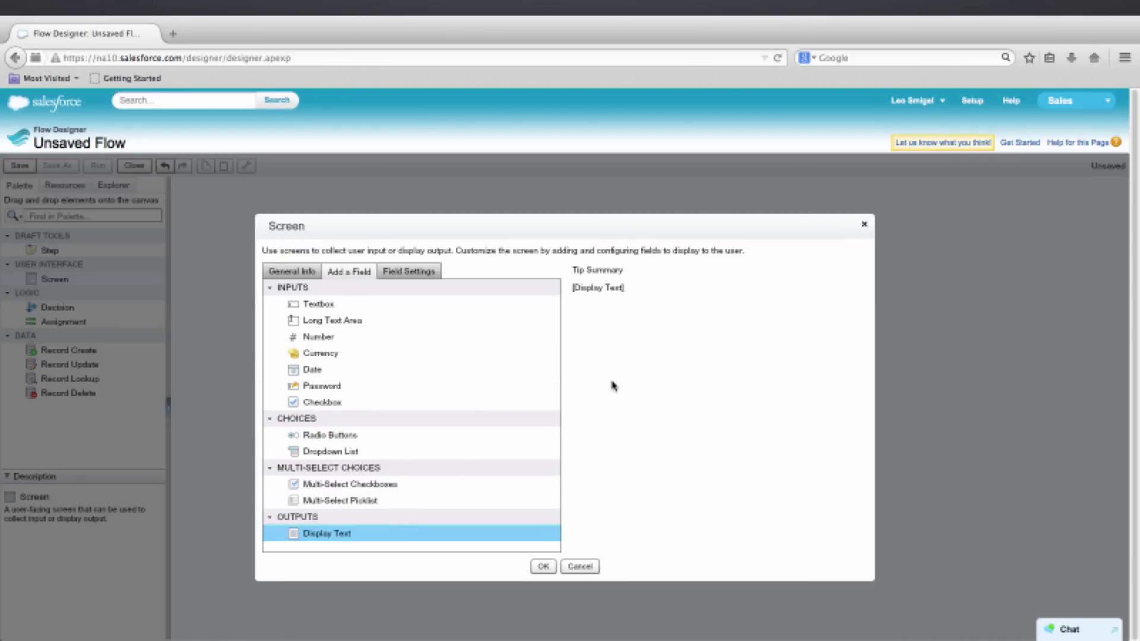
click(628, 294)
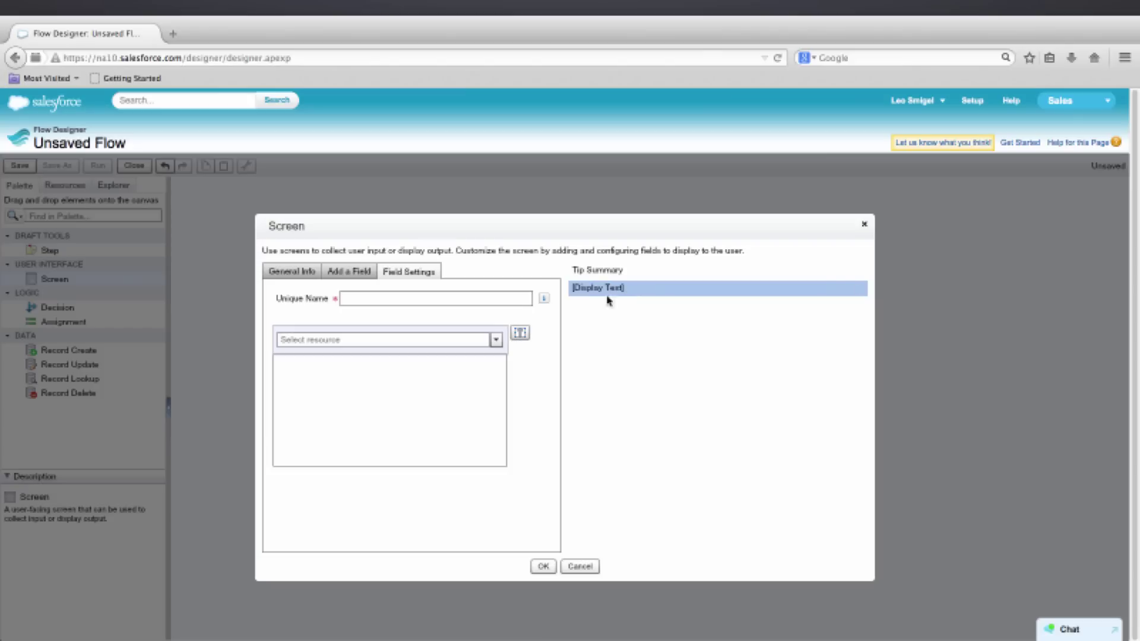
click(509, 297)
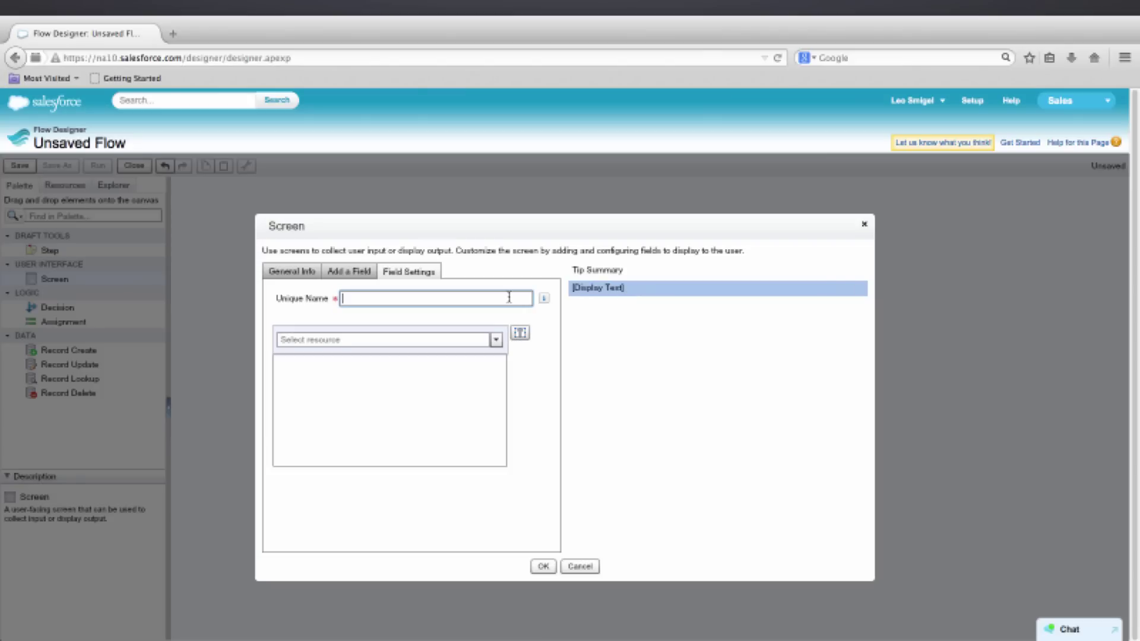
text(TipSummary)
key(Tab)
text(You say the quality of service was X, so you should leave a)
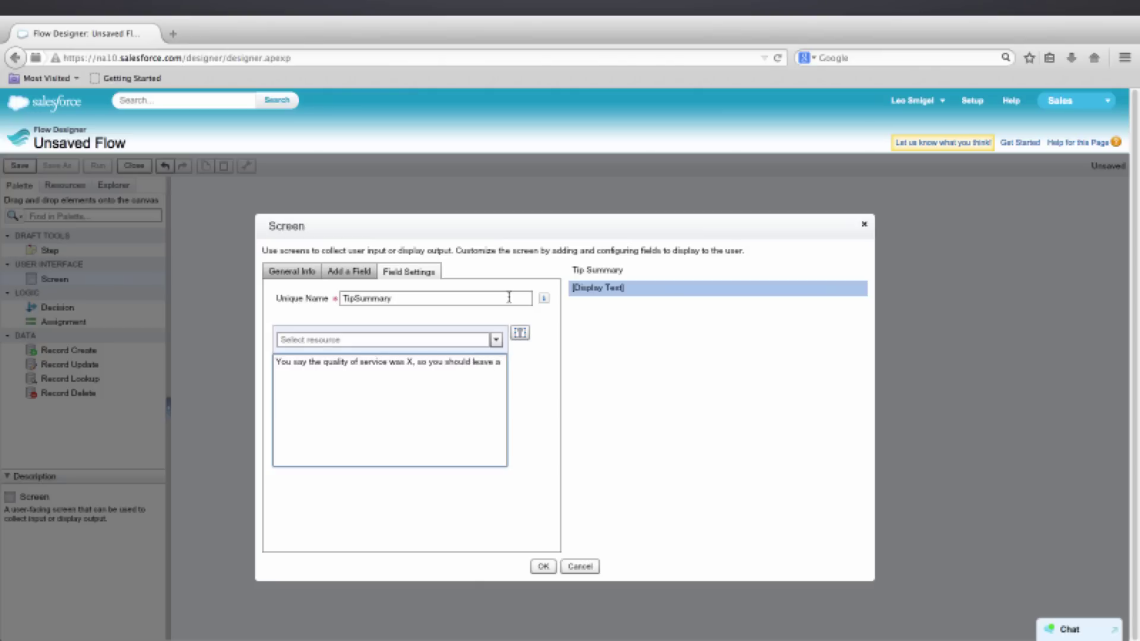
text( tip of Y for the total bill of Z.)
Step: Insert the Quality_of_Service, TipAmount and TotalBill merge fields into the TipSummary message
click(495, 340)
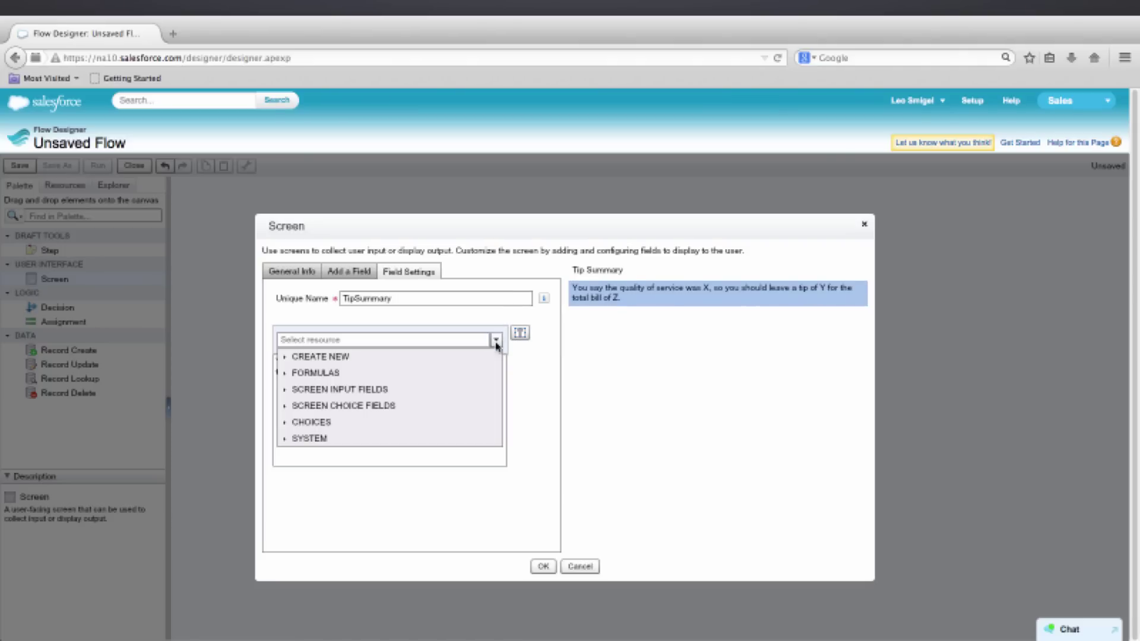
click(377, 406)
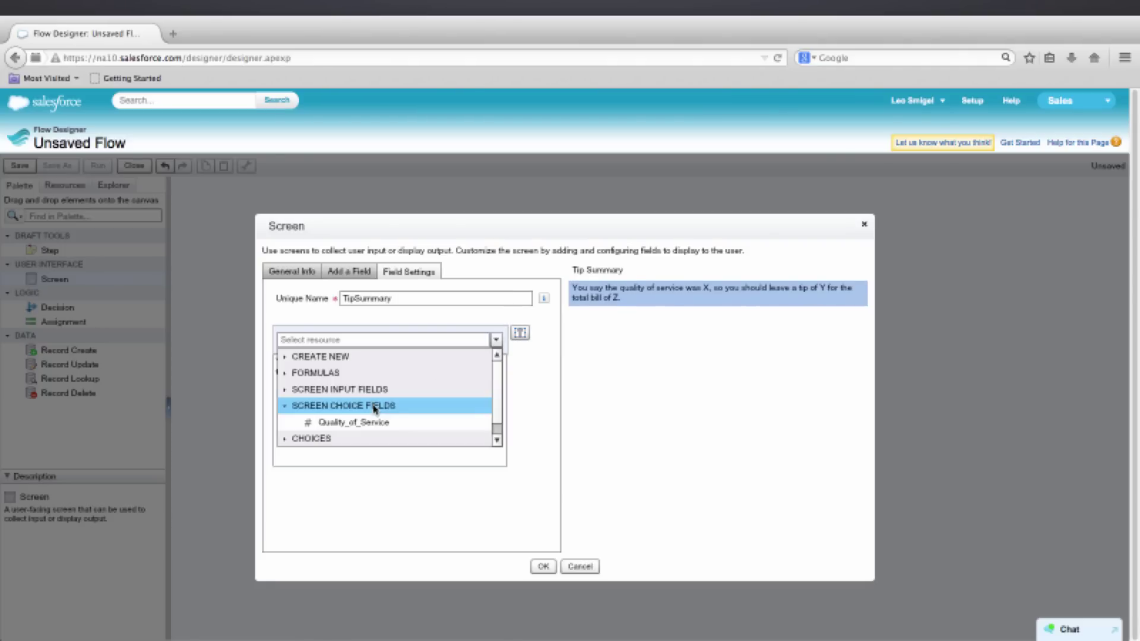
click(363, 423)
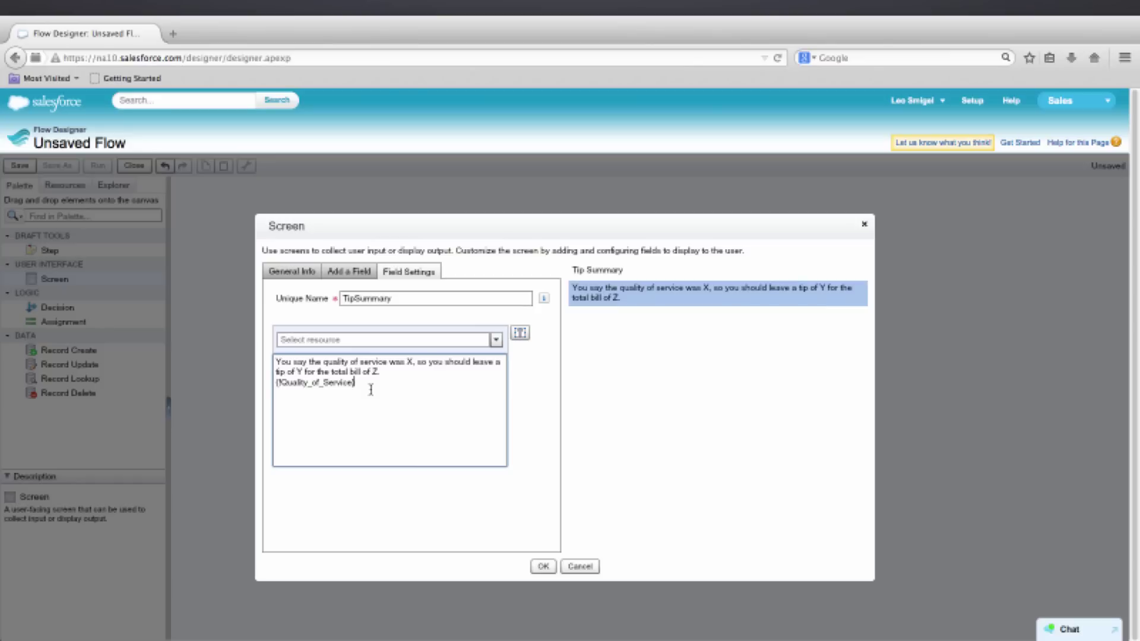
click(495, 339)
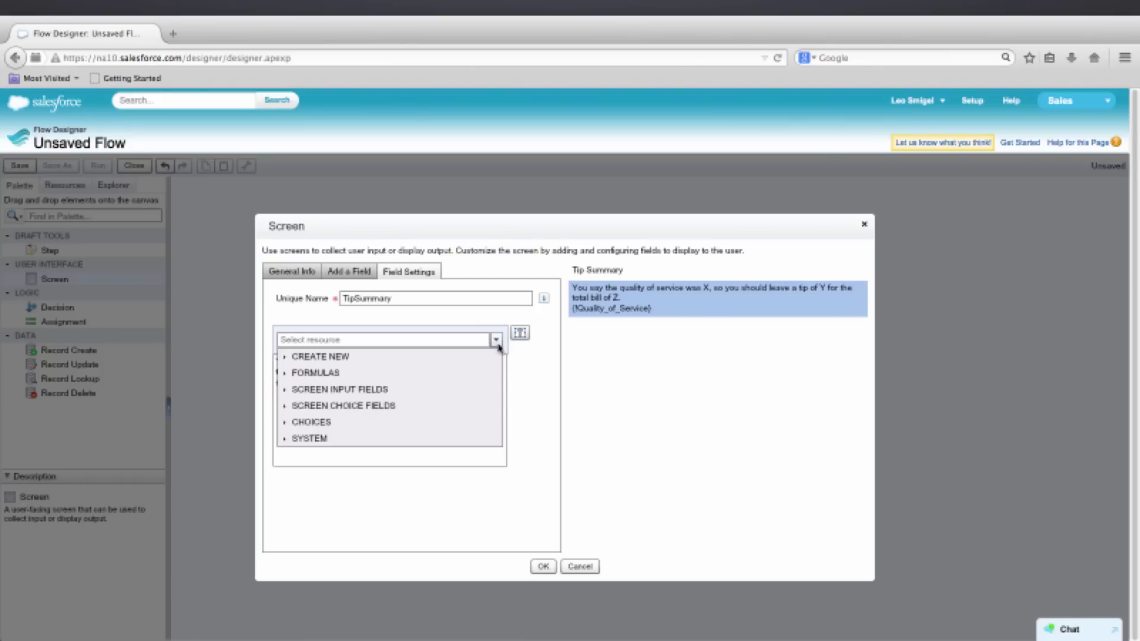
click(332, 375)
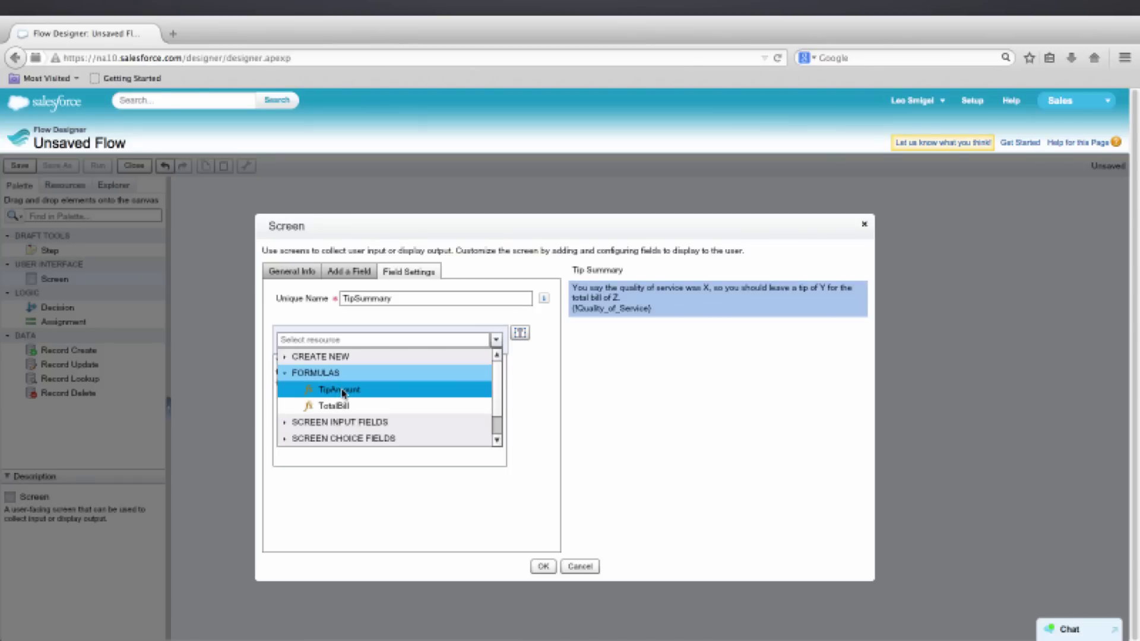
click(342, 390)
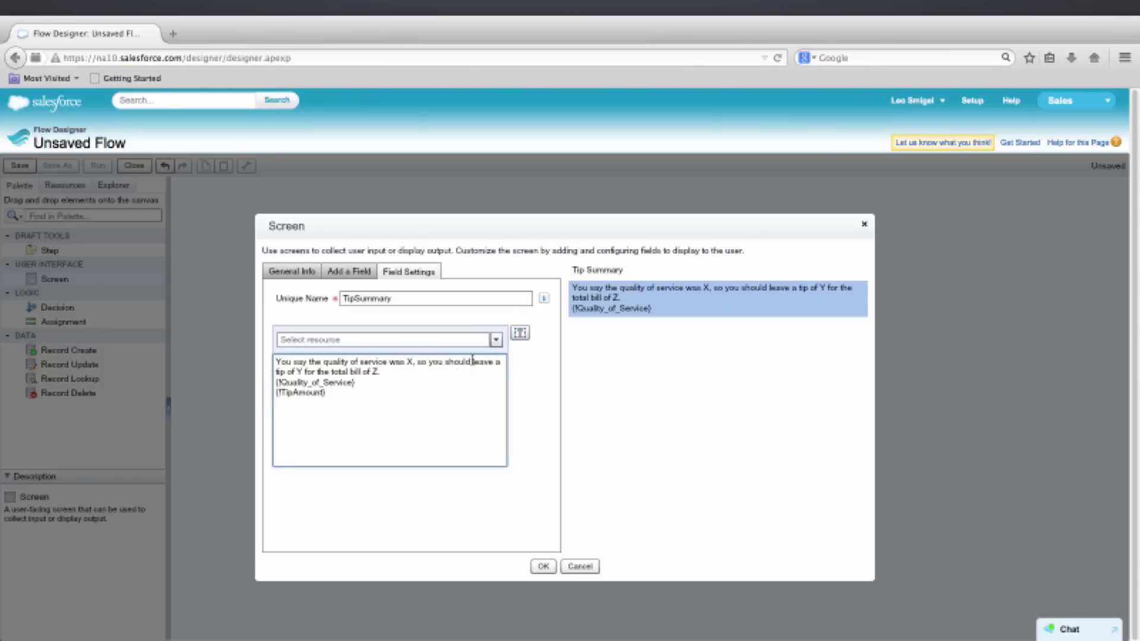
click(495, 341)
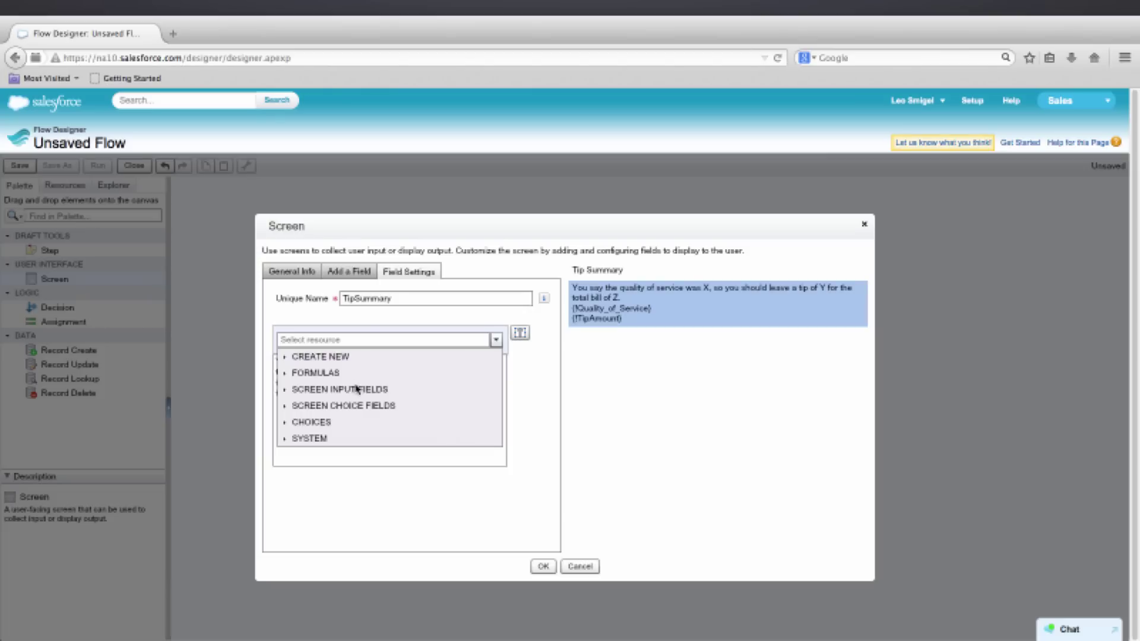
click(336, 374)
click(352, 407)
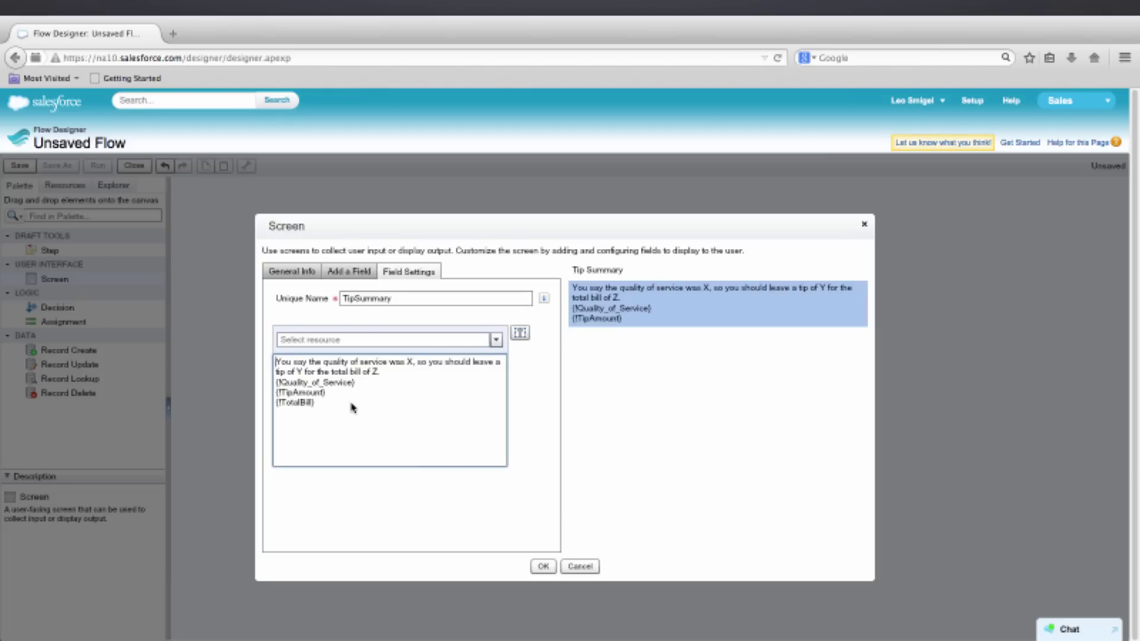
Step: Move each merge field over the X, Y and Z placeholders and confirm the Tip Summary screen
drag(358, 383, 276, 384)
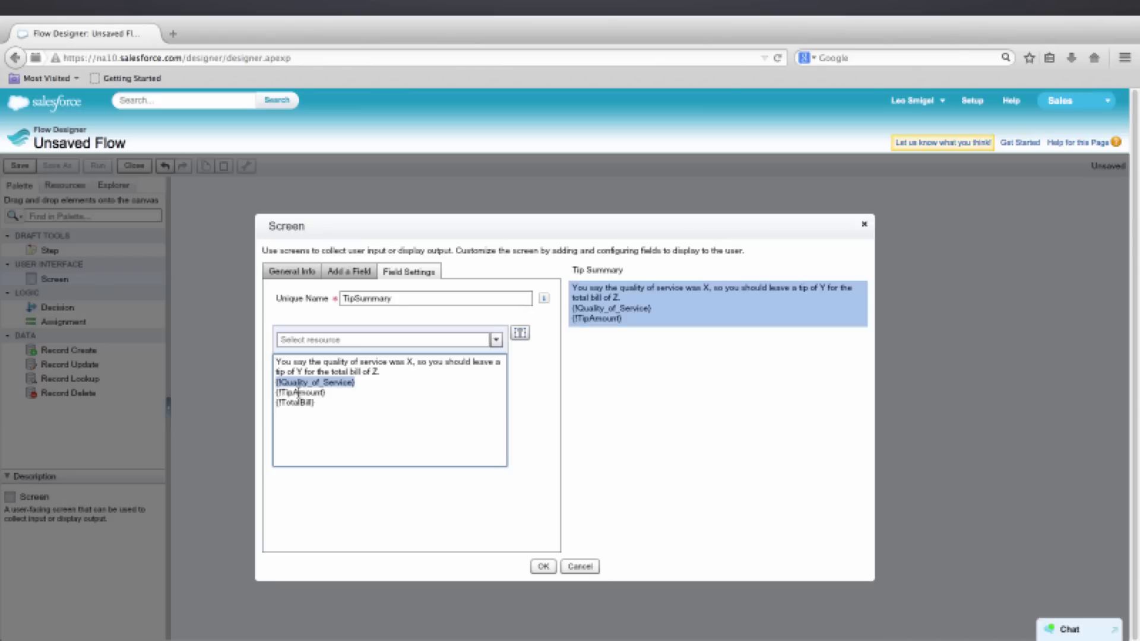
key(ctrl+x)
double_click(409, 362)
key(ctrl+v)
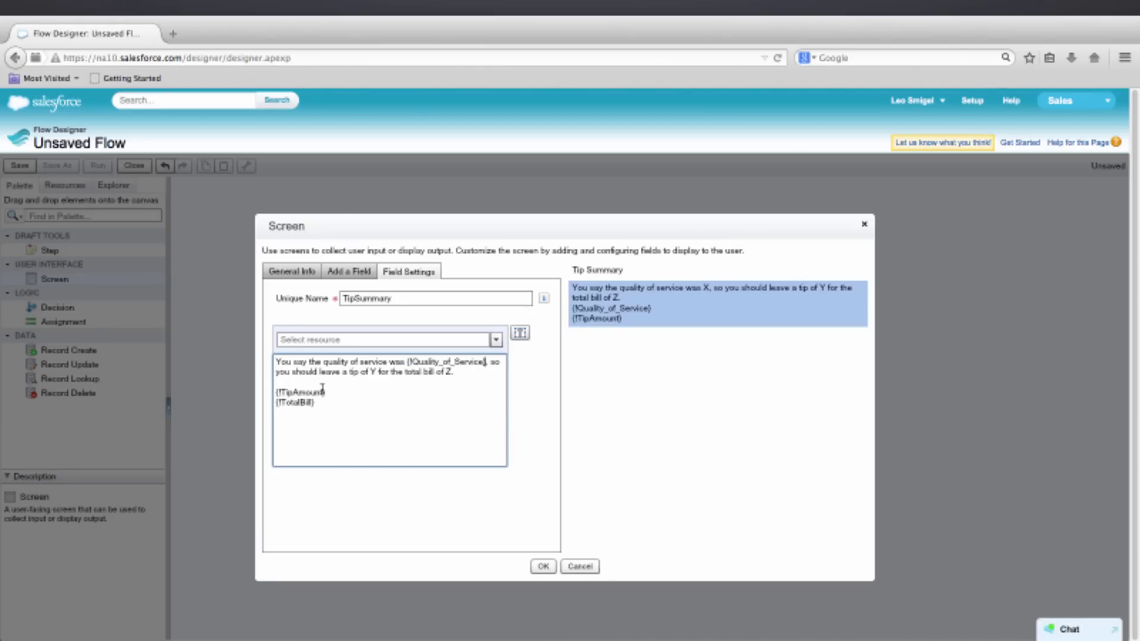
drag(326, 392, 275, 395)
key(ctrl+x)
key(ctrl+v)
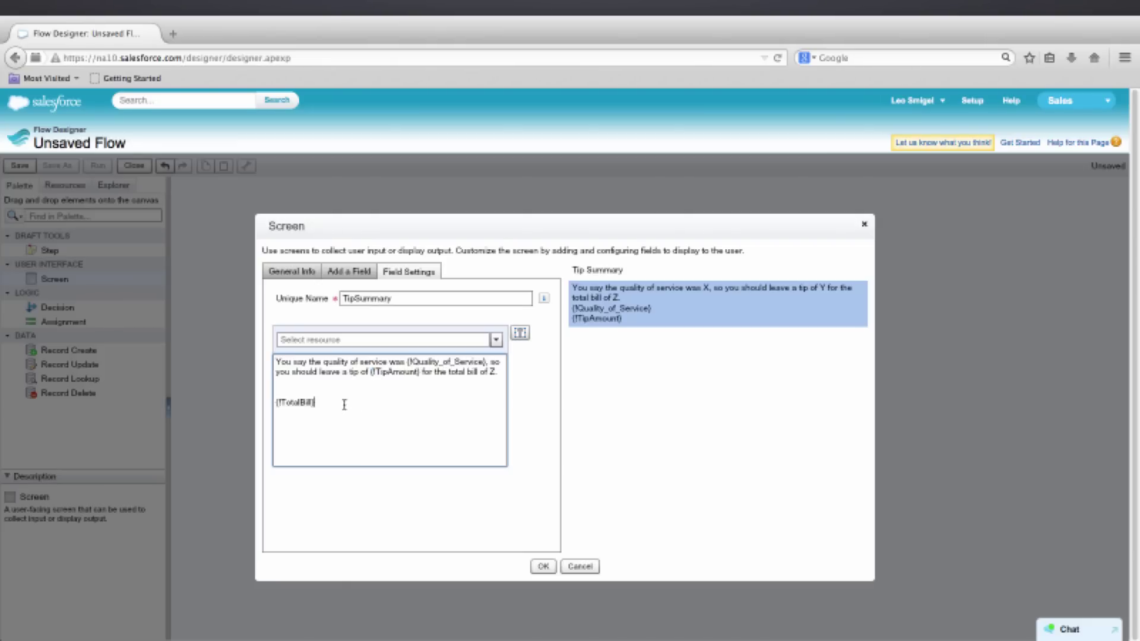
drag(341, 402, 269, 402)
key(ctrl+x)
key(ctrl+v)
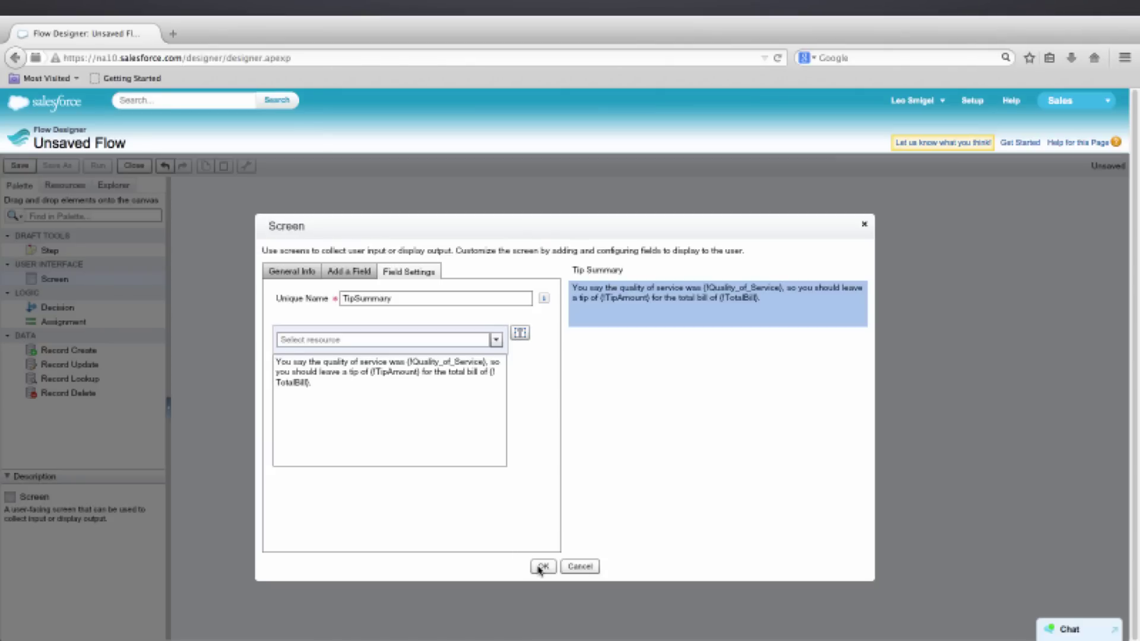
click(542, 567)
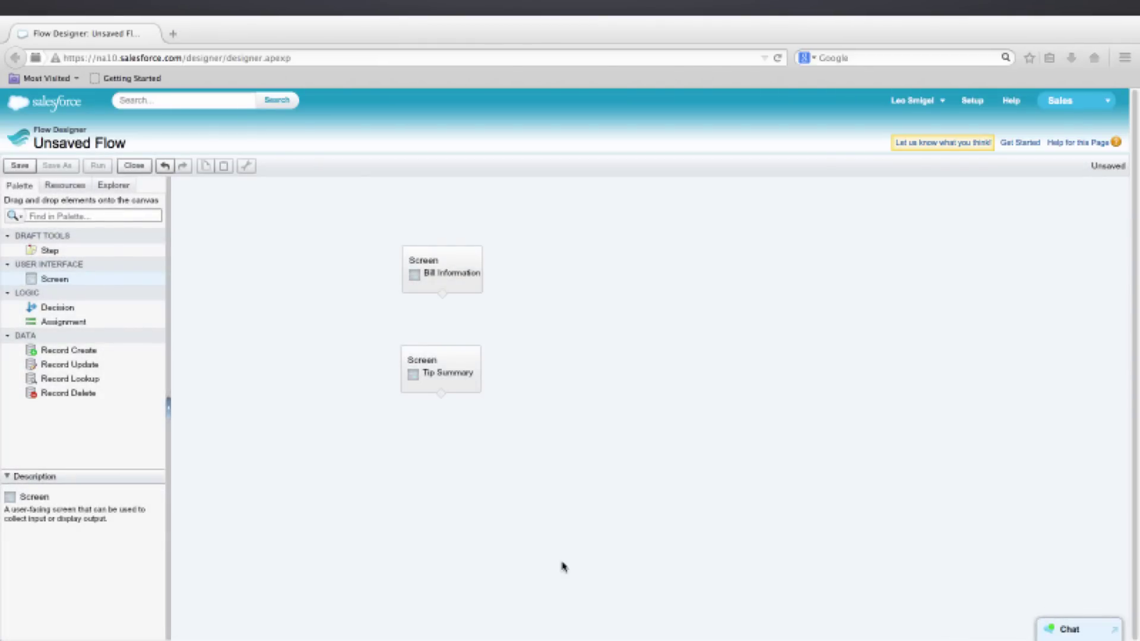
Step: Save the flow as Calculate Tip with unique name Calculate_Tip
click(21, 168)
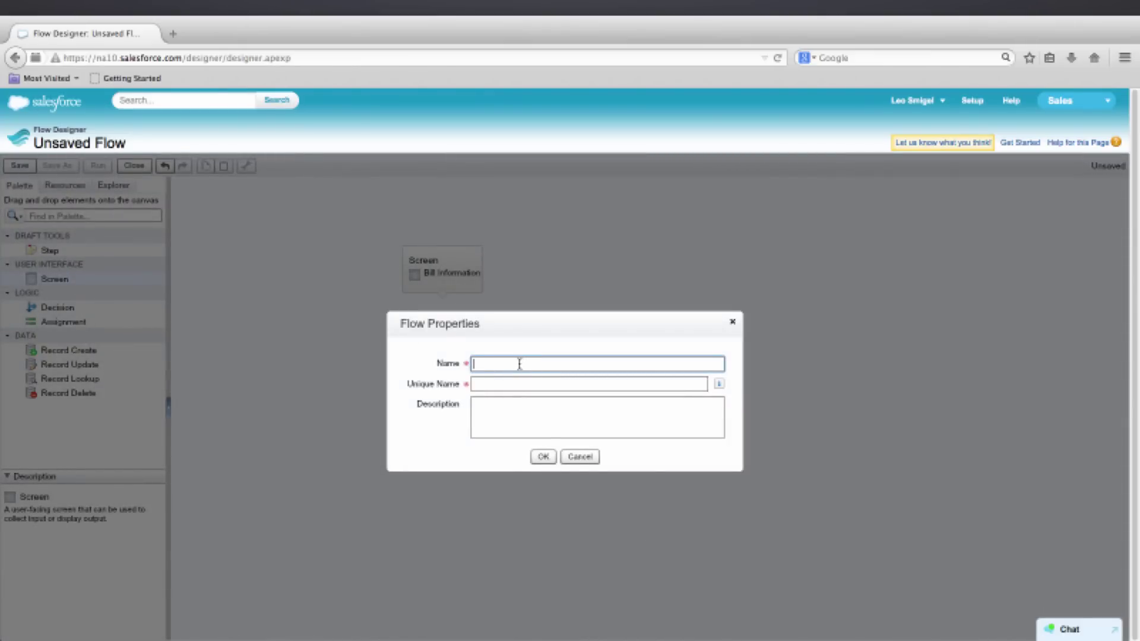
text(Col)
key(Tab)
click(542, 457)
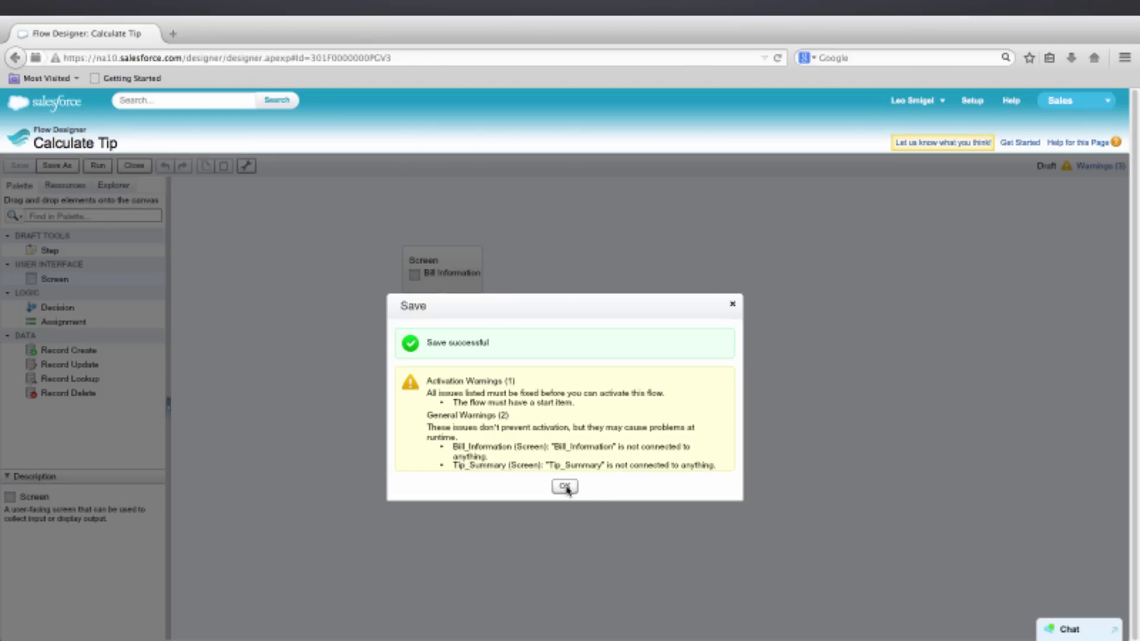
Step: Connect Bill Information to Tip Summary, make Bill Information the start element, and re-save
click(565, 487)
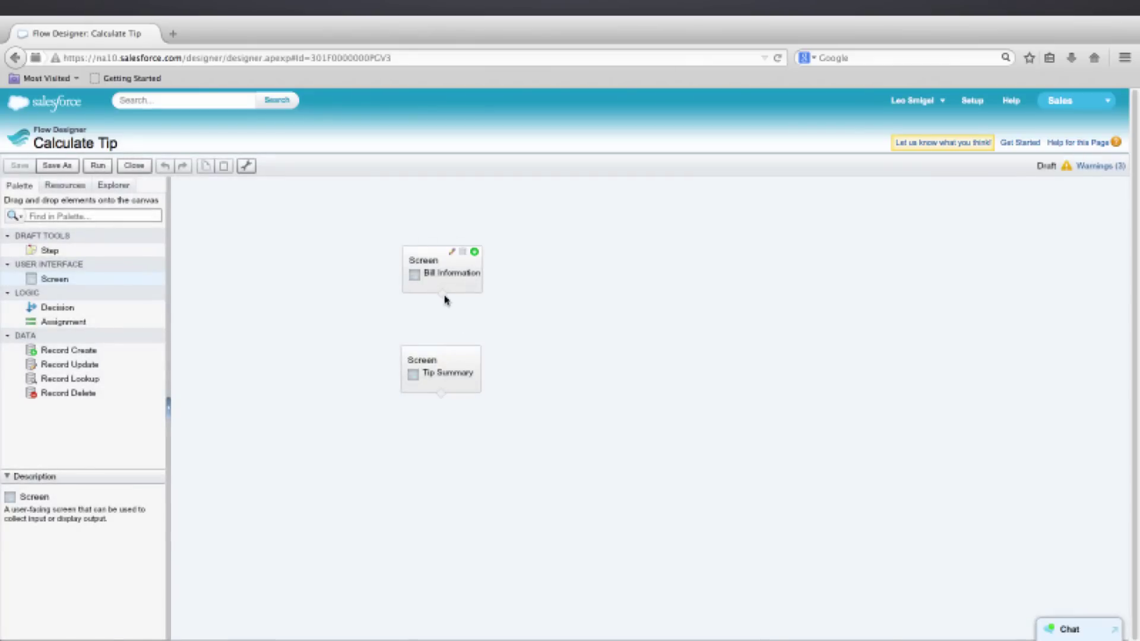
drag(447, 311, 447, 350)
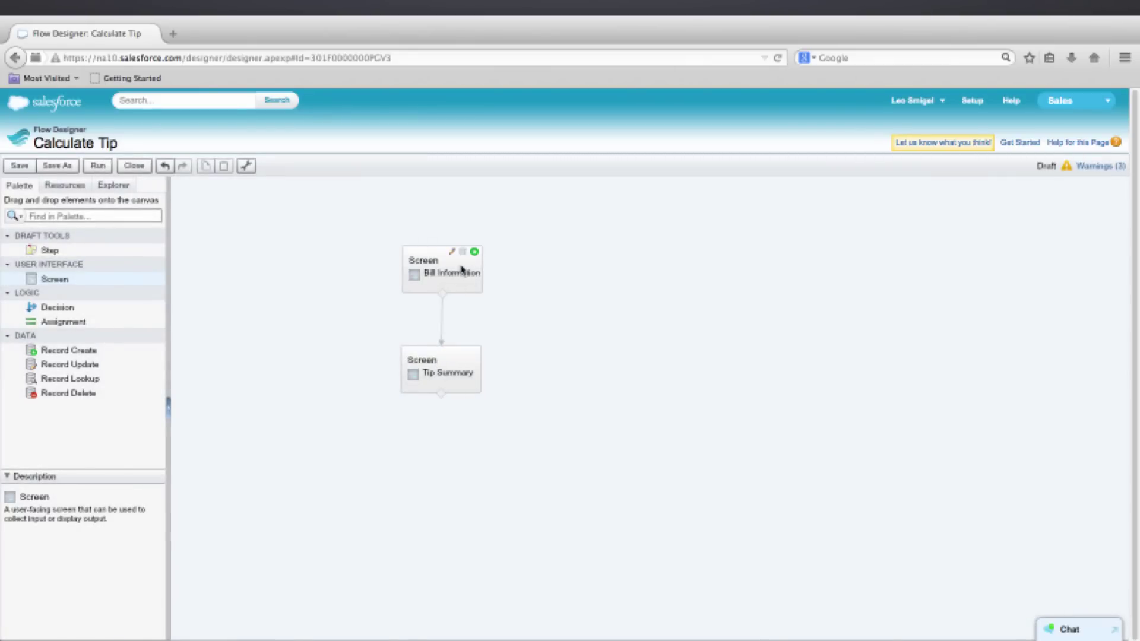
click(475, 254)
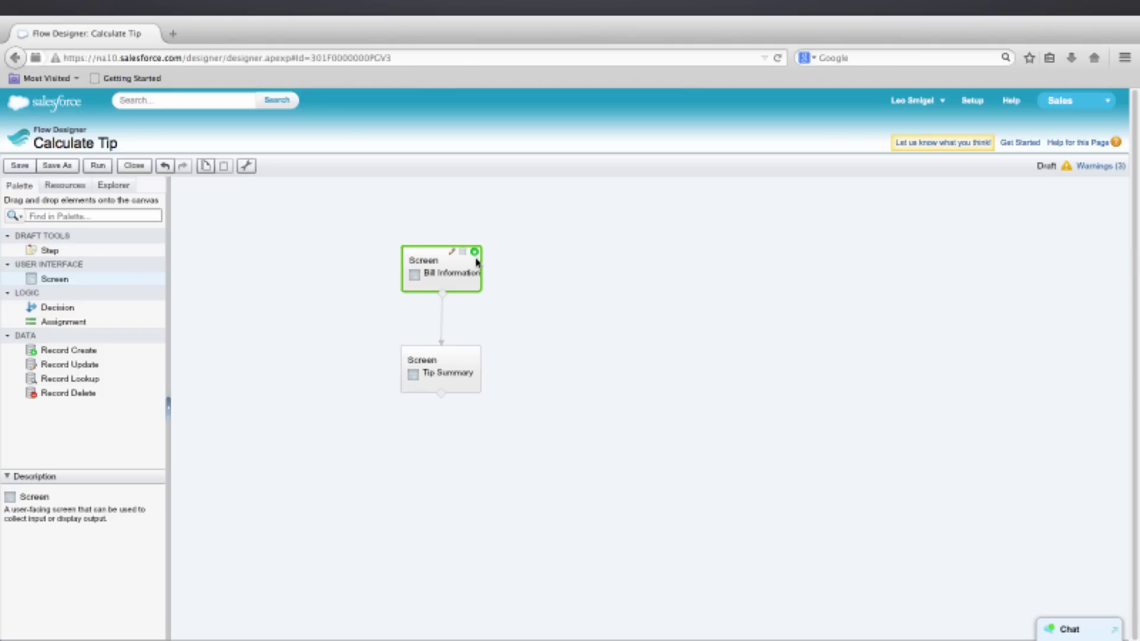
click(23, 167)
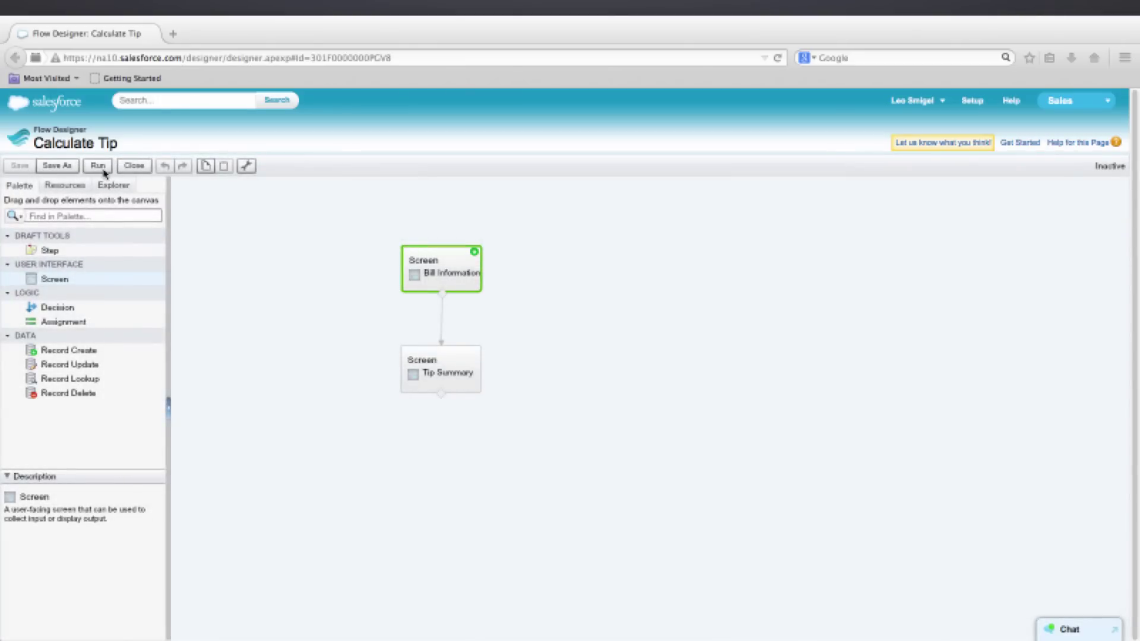
Step: Run Calculate Tip with bill amount 100 and Excellent service, giving a 20.00 tip and 120.00 total
click(98, 166)
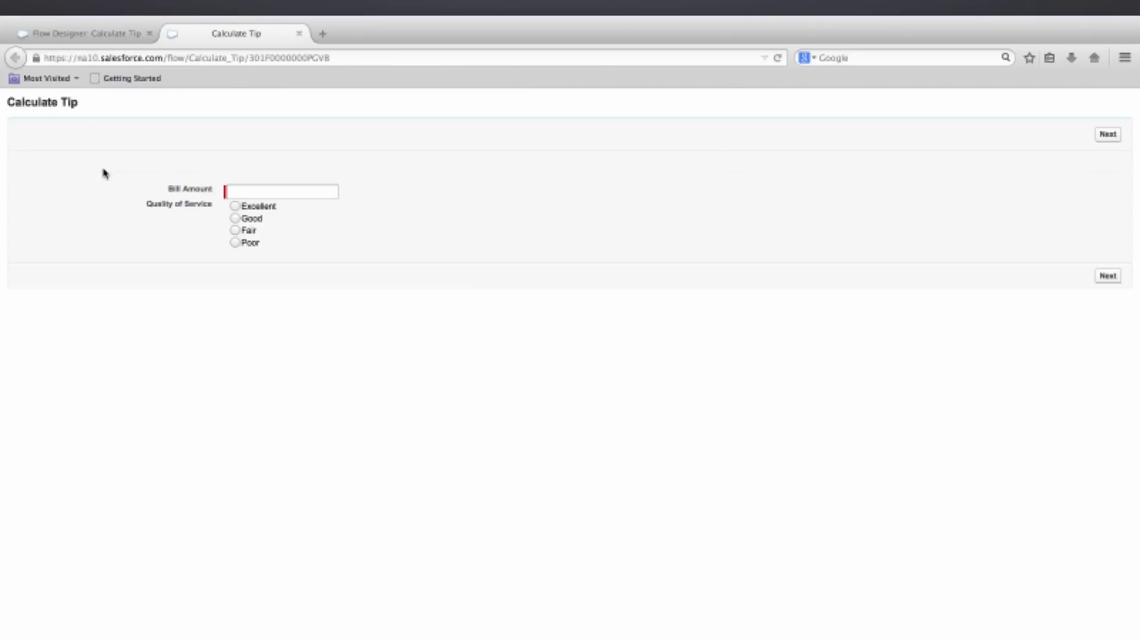
click(239, 190)
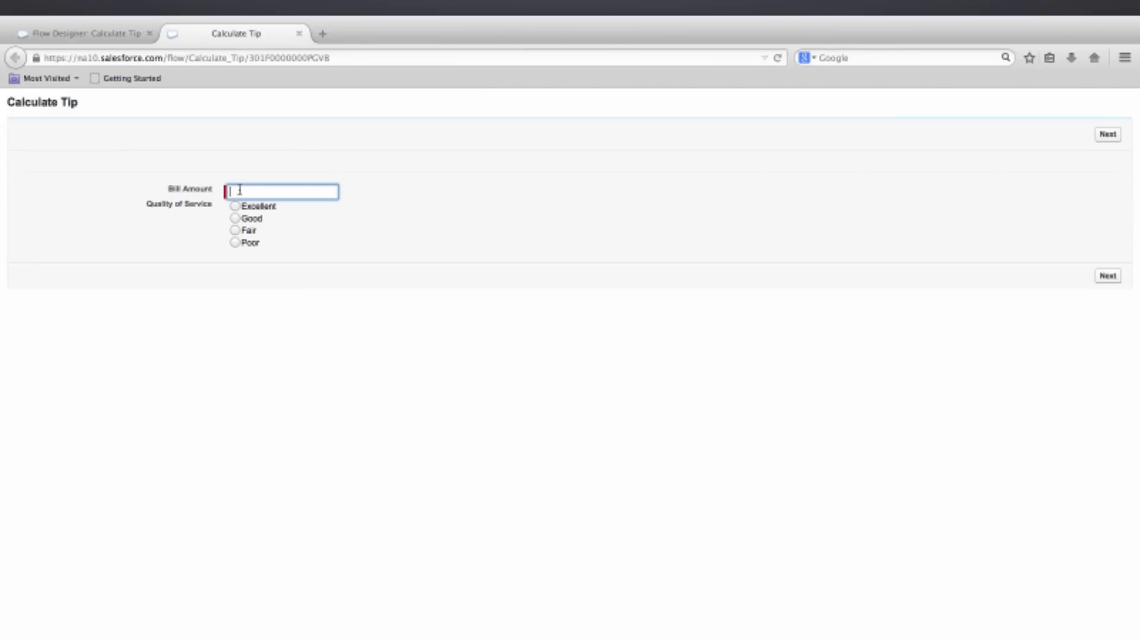
text(100)
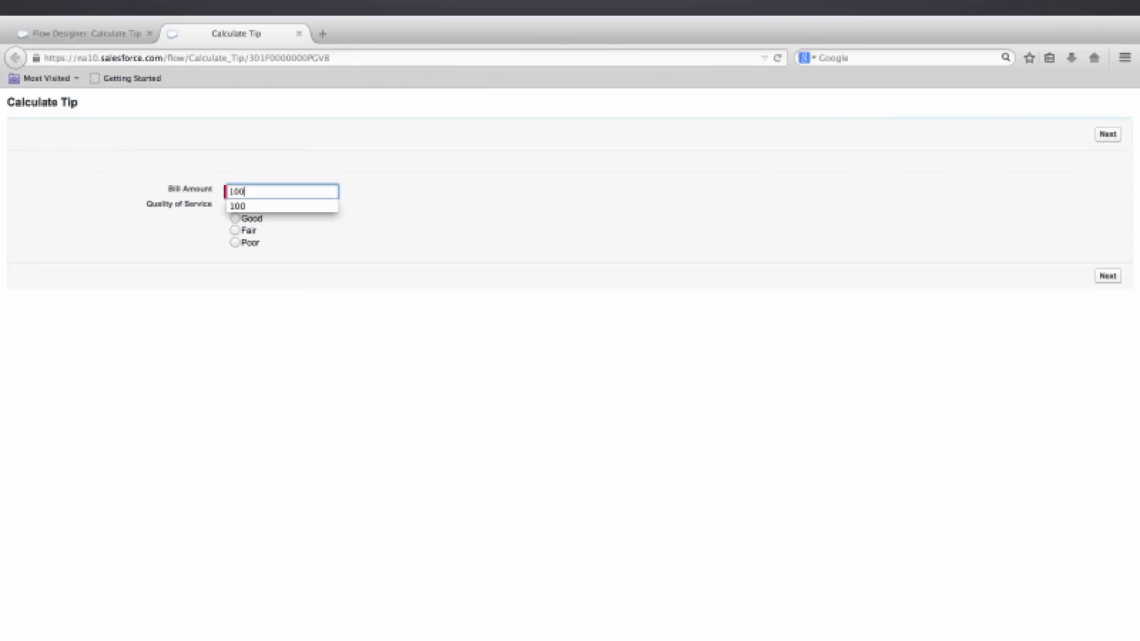
key(Tab)
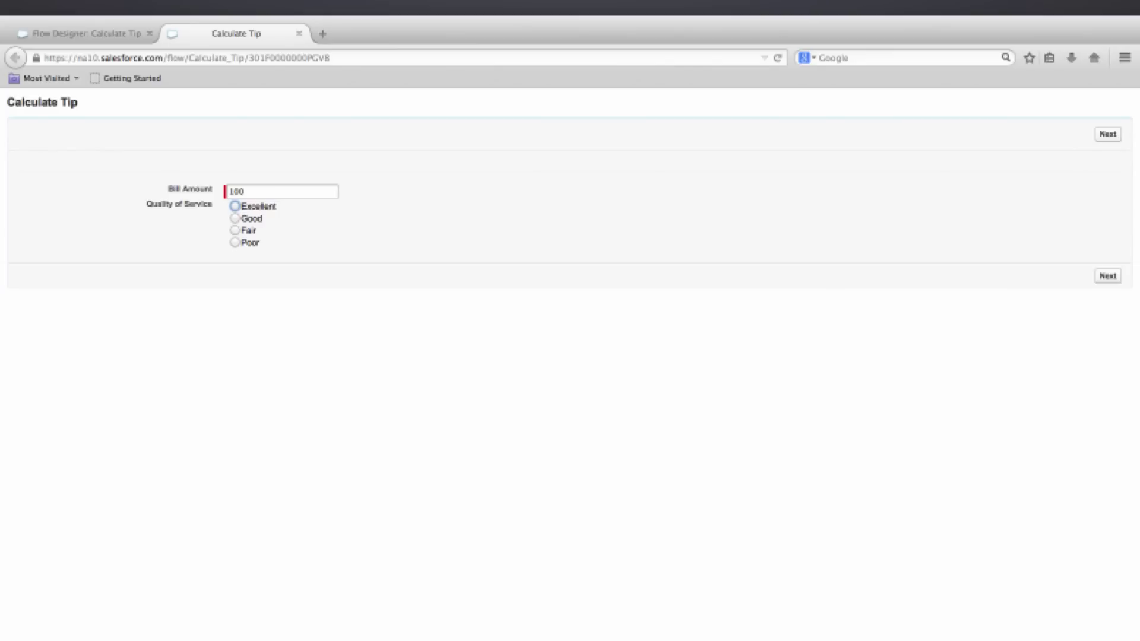
click(235, 207)
click(1108, 276)
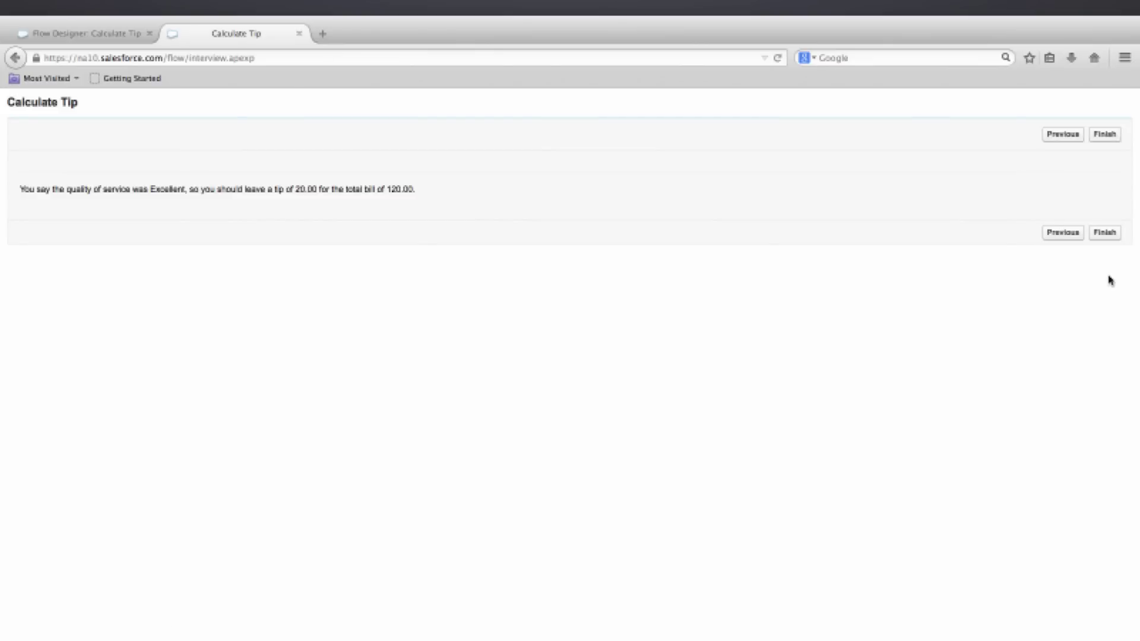